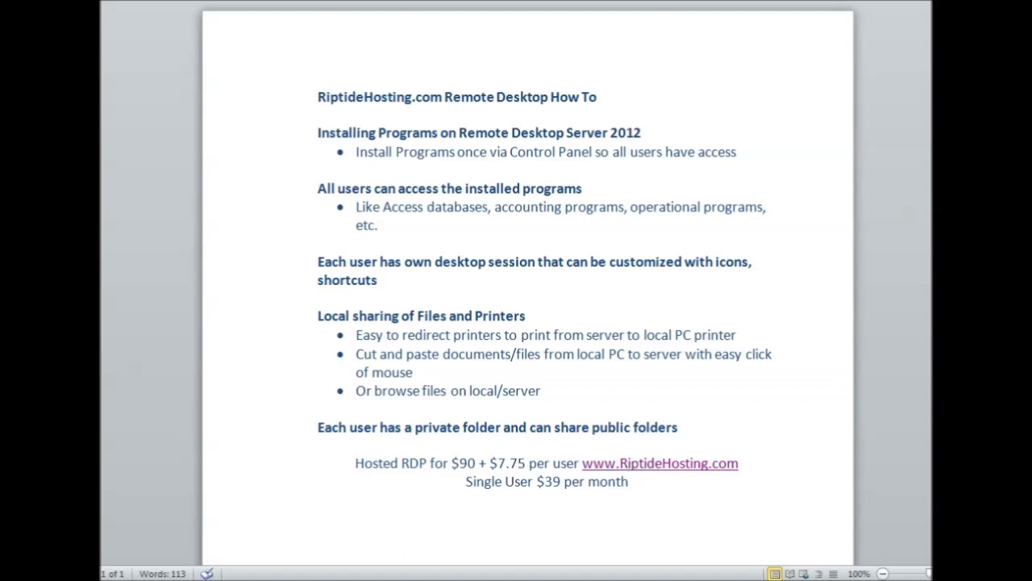
click(650, 483)
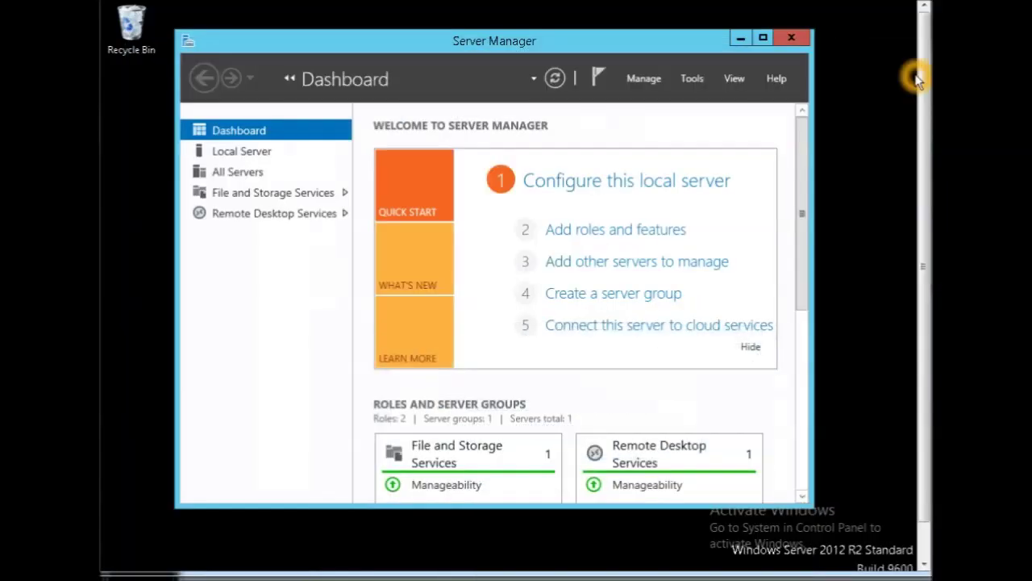
- Open Internet Explorer on the remote server and highlight the Enhanced Security Configuration heading on its start page
mouse_move(918, 78)
mouse_move(910, 275)
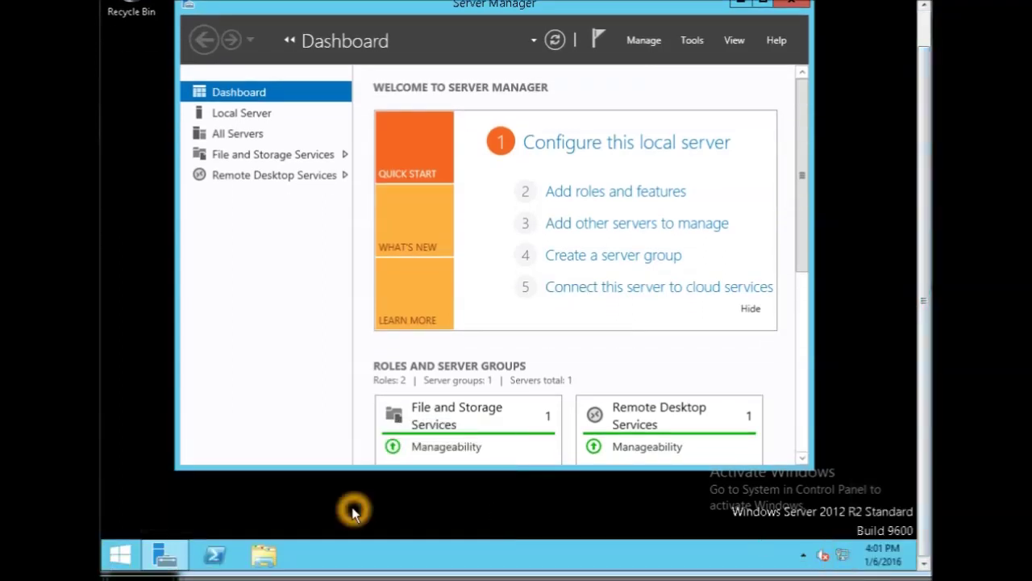
click(125, 555)
click(316, 372)
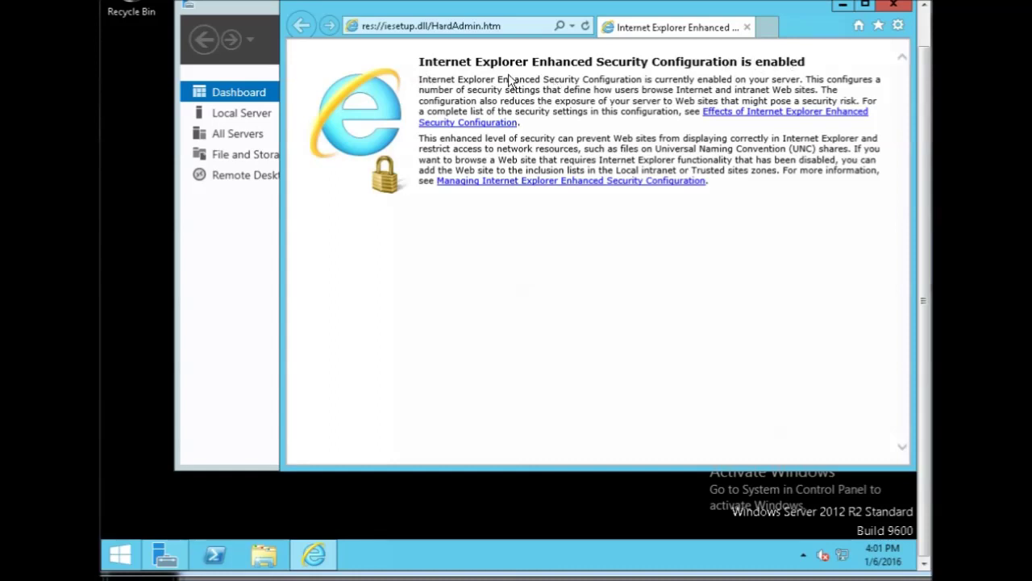
click(442, 74)
drag(415, 61, 805, 65)
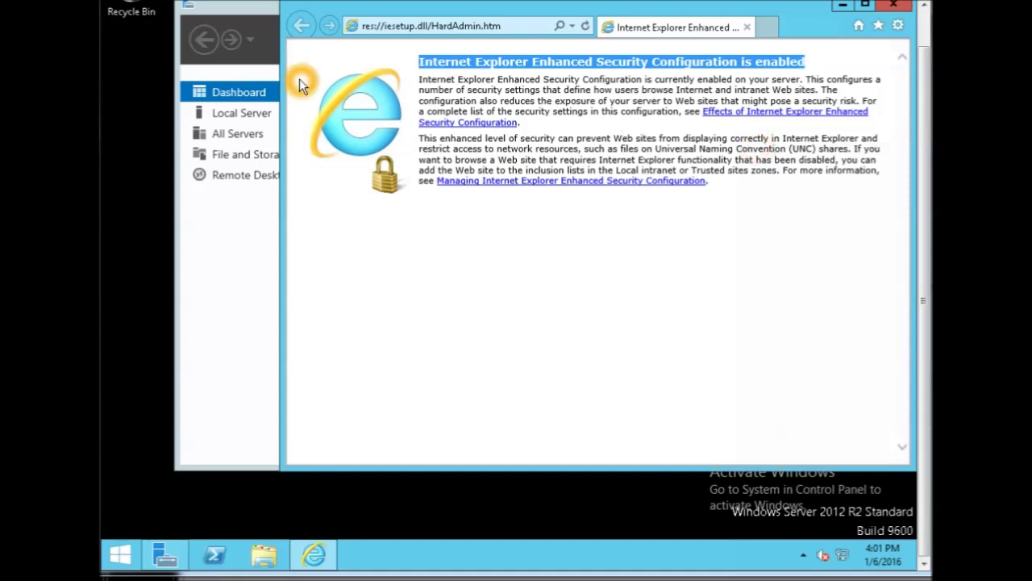
- Switch to Server Manager, show the Local Server properties and widen the window to reach the IE Enhanced Security Configuration entry
mouse_move(315, 554)
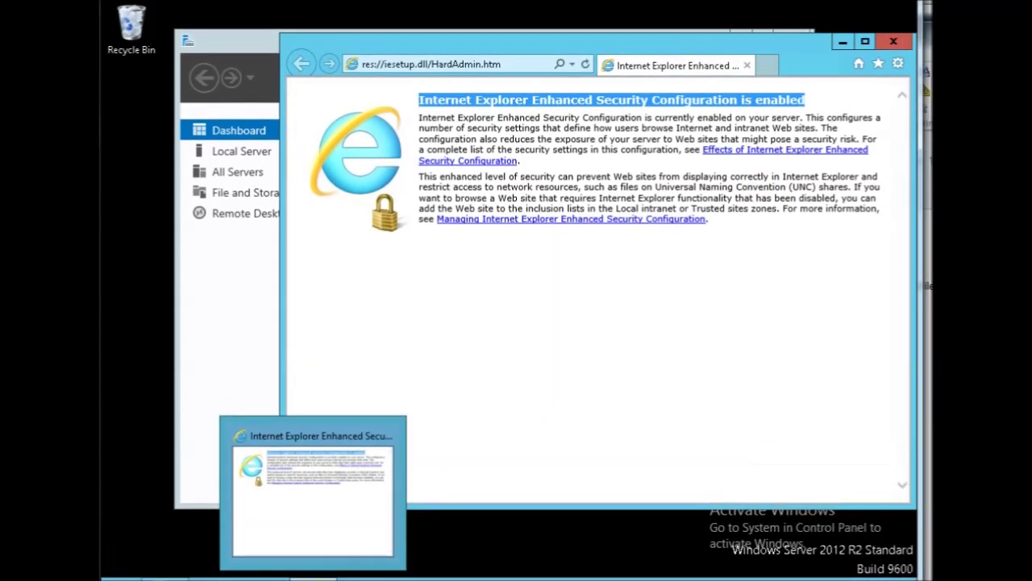
click(236, 38)
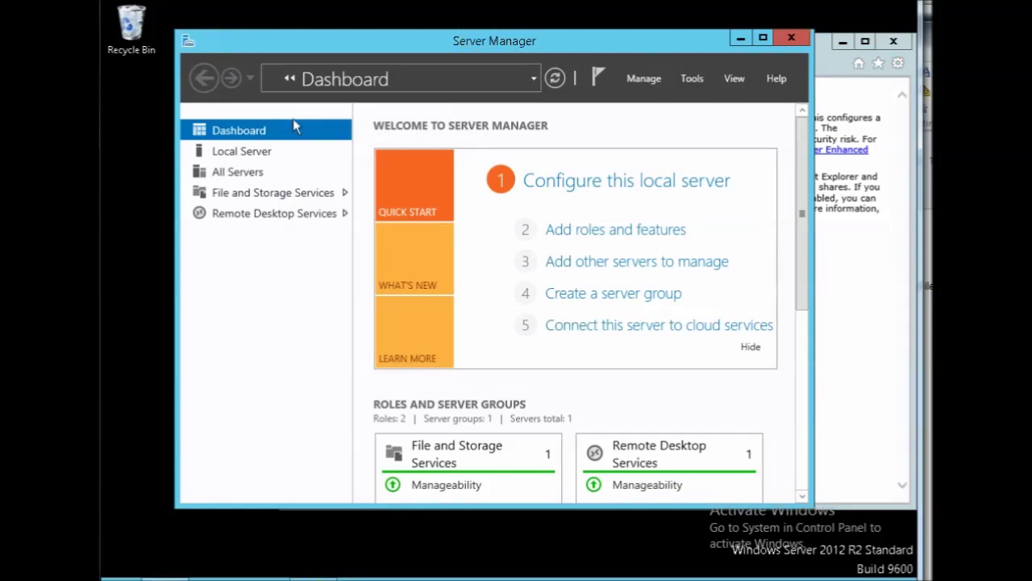
click(237, 152)
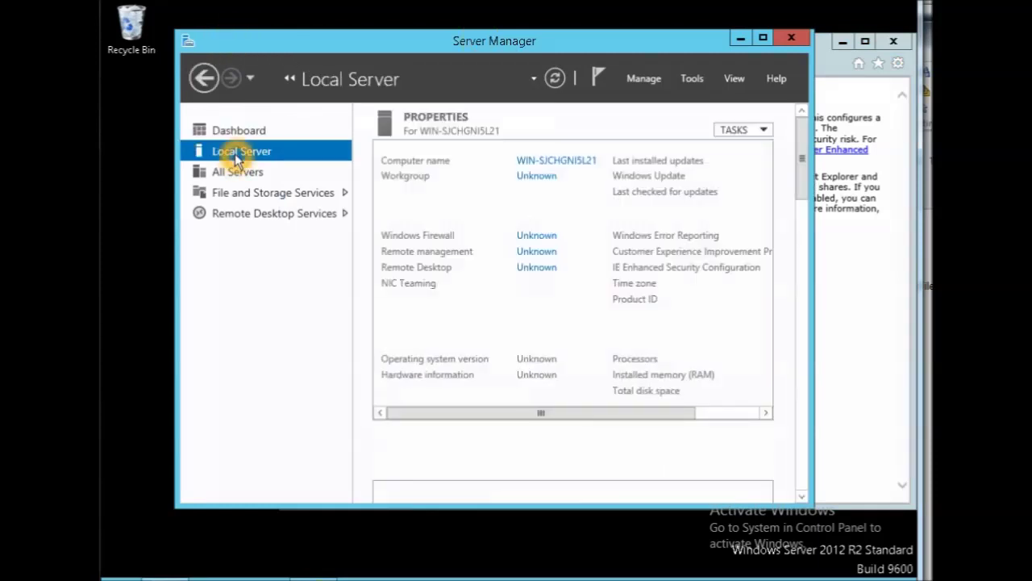
click(246, 157)
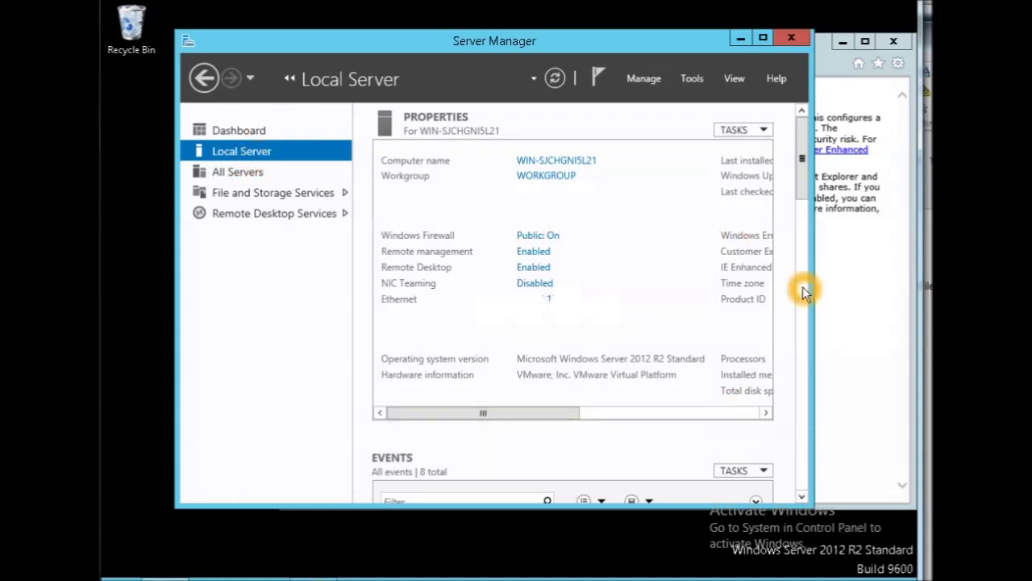
drag(810, 287, 909, 293)
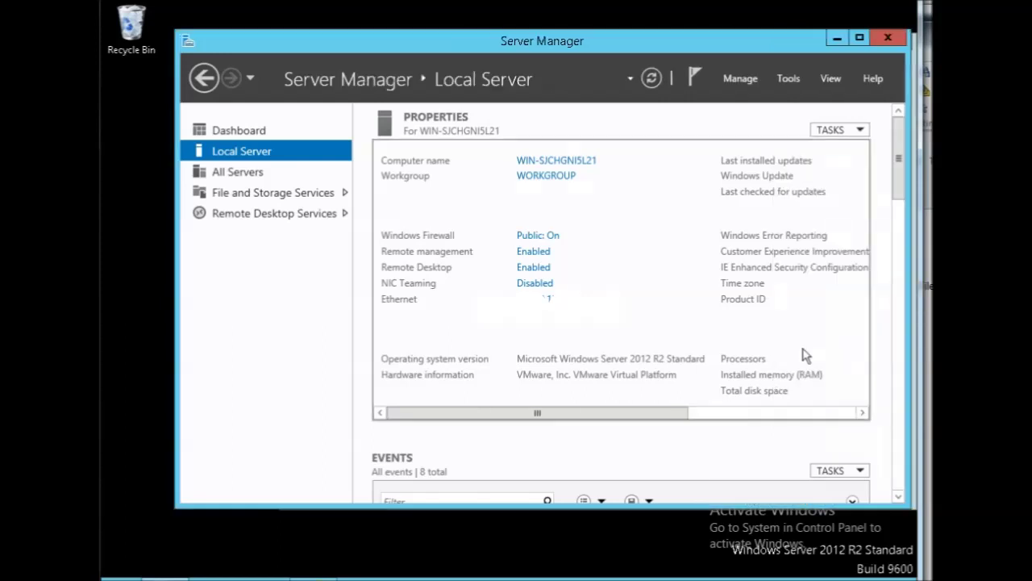
click(707, 416)
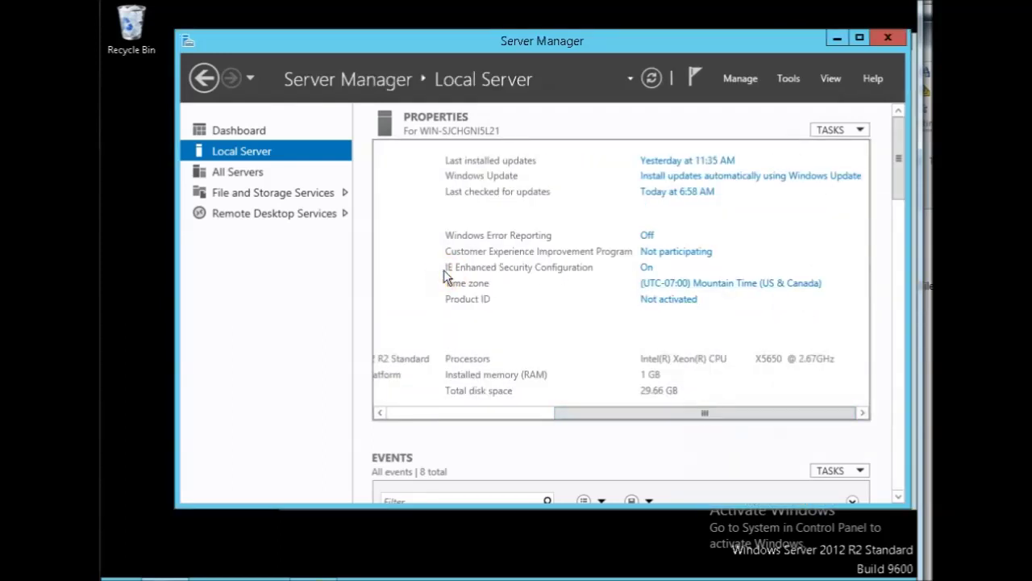
- Set IE Enhanced Security Configuration to Off for both Administrators and Users, and apply the change
click(577, 272)
click(590, 325)
click(604, 258)
click(655, 271)
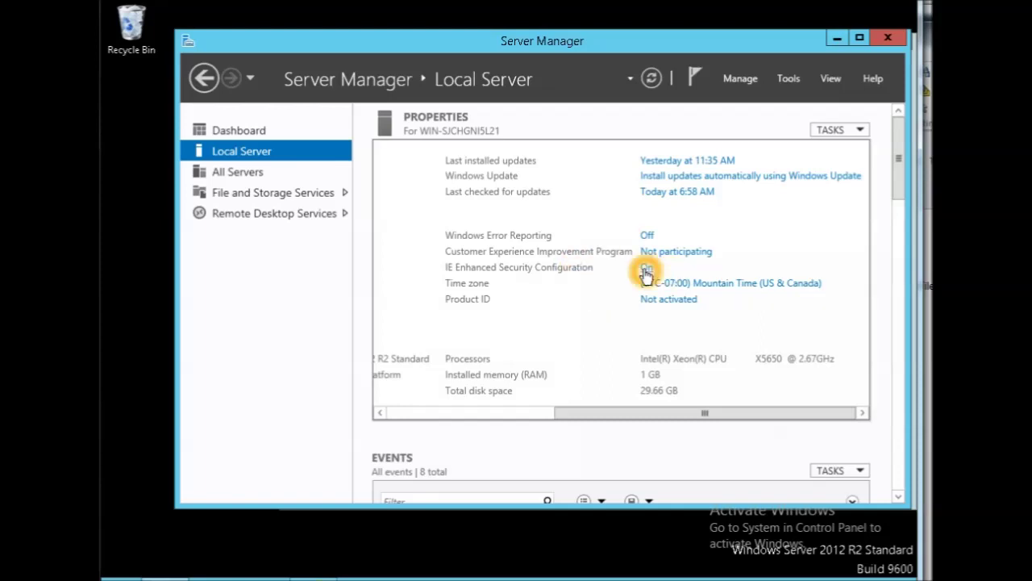
click(645, 274)
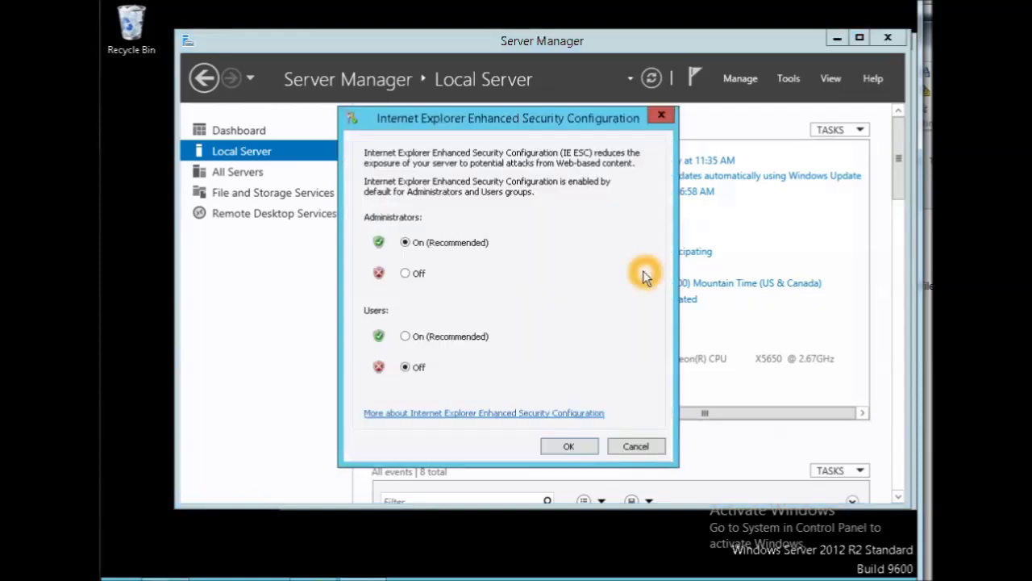
click(406, 274)
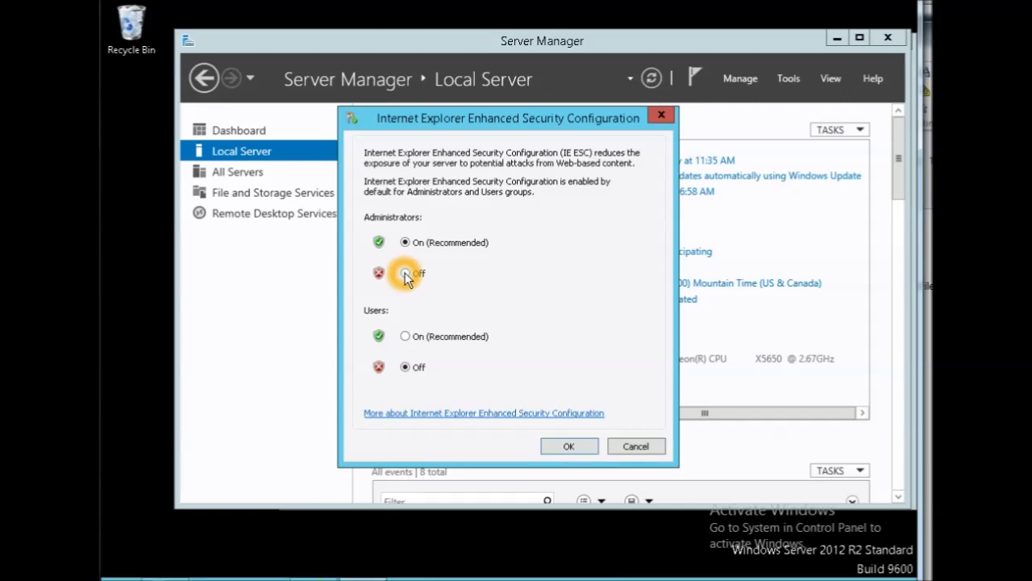
click(405, 274)
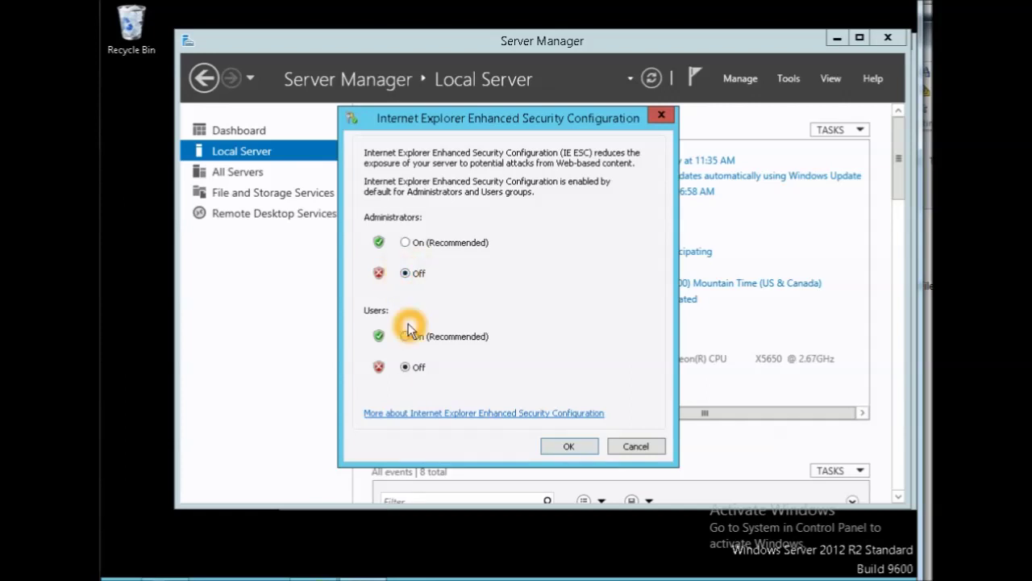
click(413, 370)
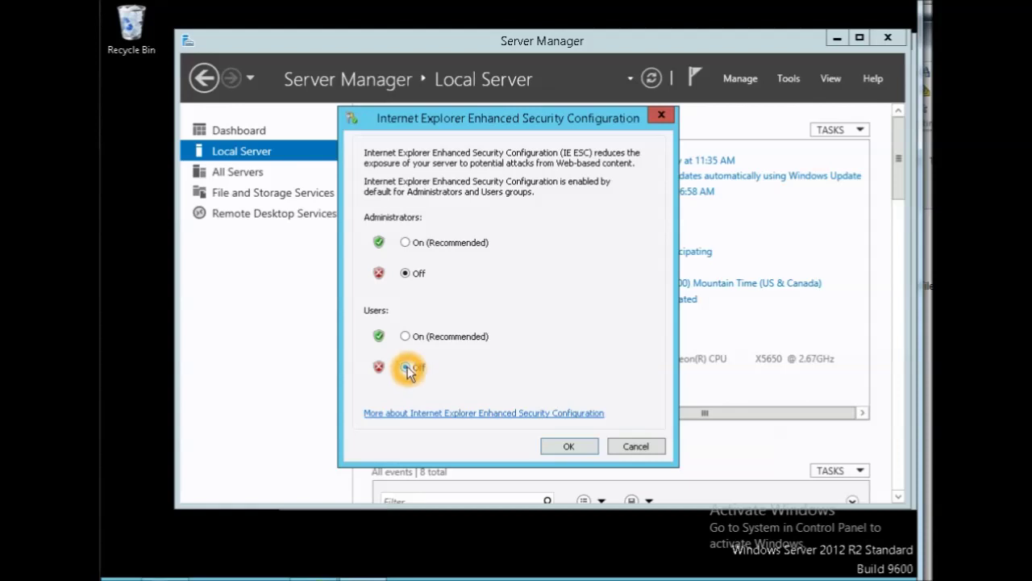
click(563, 444)
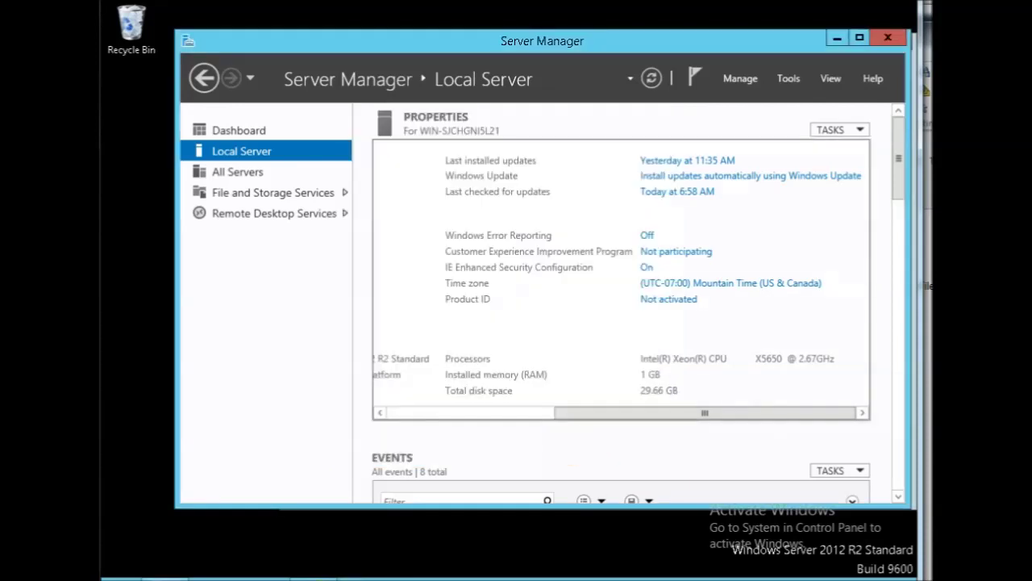
- Switch back to Internet Explorer and load res://iesetup.dll/SoftAdmin.htm to check the Enhanced Security Configuration status
click(587, 67)
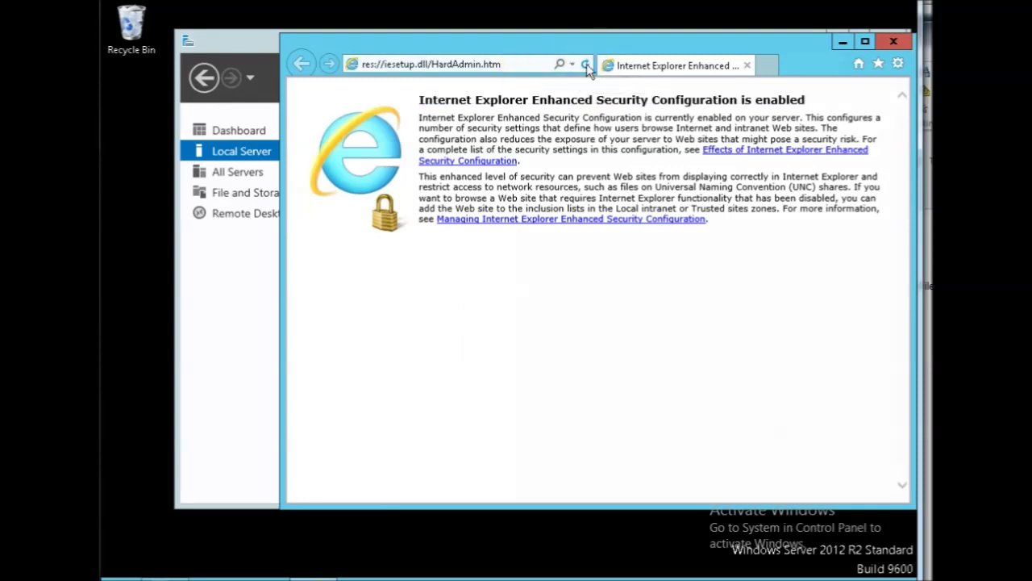
click(524, 66)
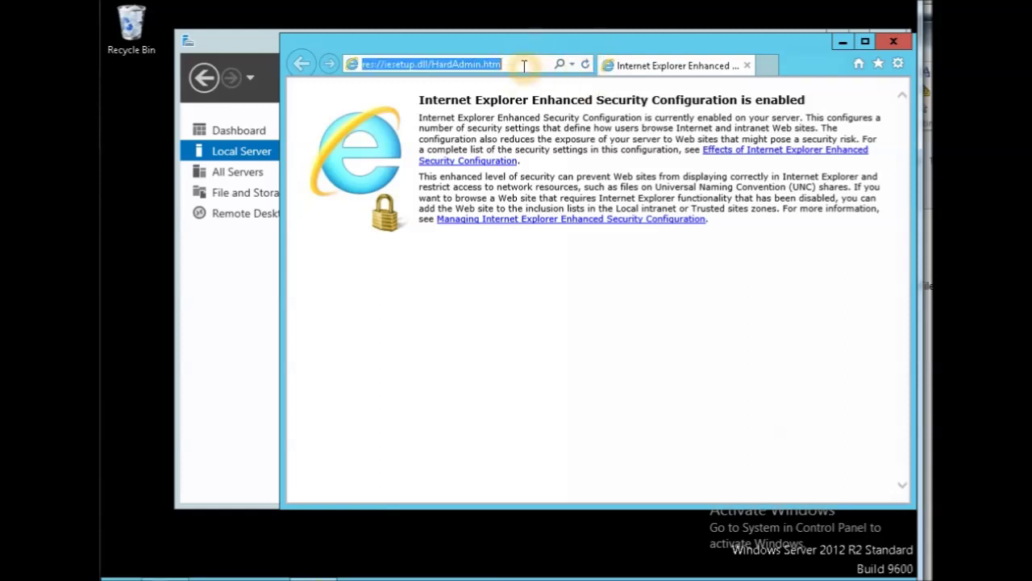
text(res://iesetup.dll/SoftAdmin.htm)
key(Return)
click(677, 253)
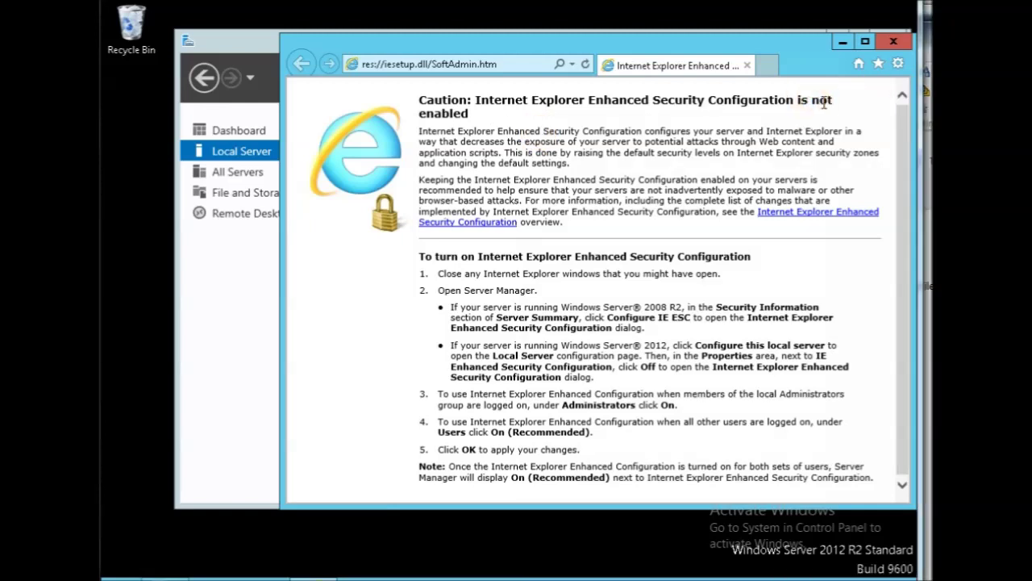
drag(813, 101, 820, 115)
click(510, 63)
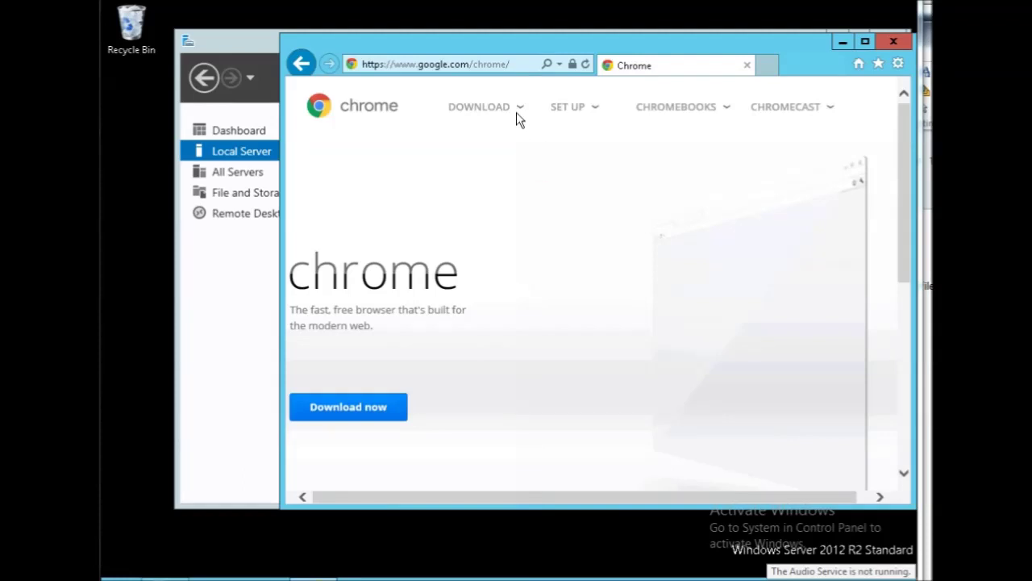
click(322, 398)
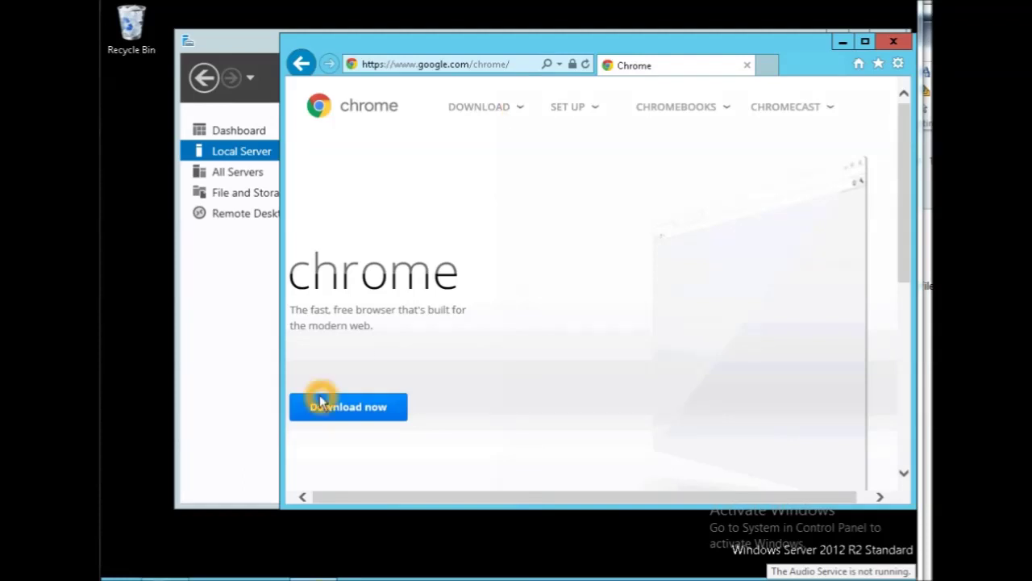
click(522, 113)
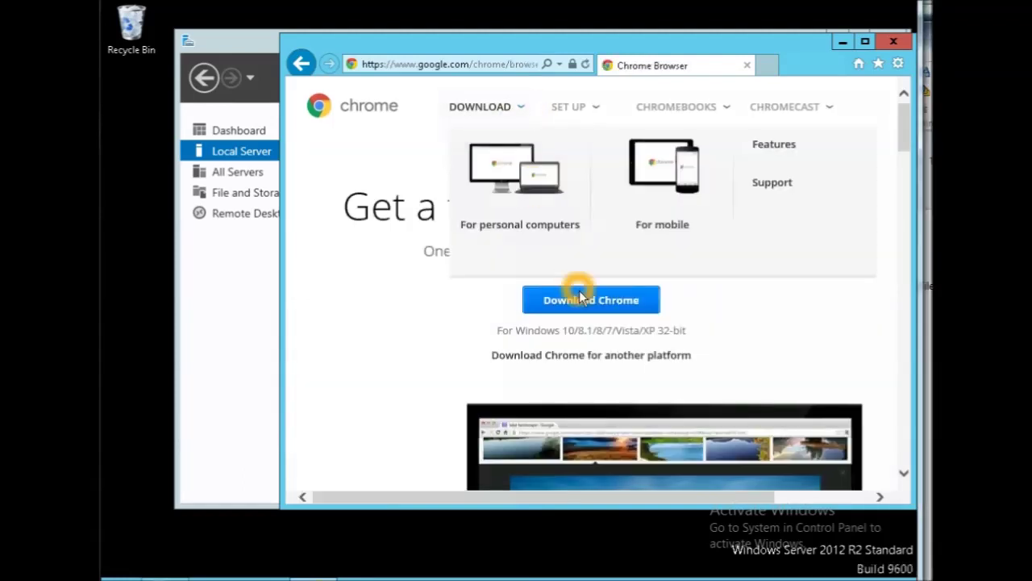
click(583, 303)
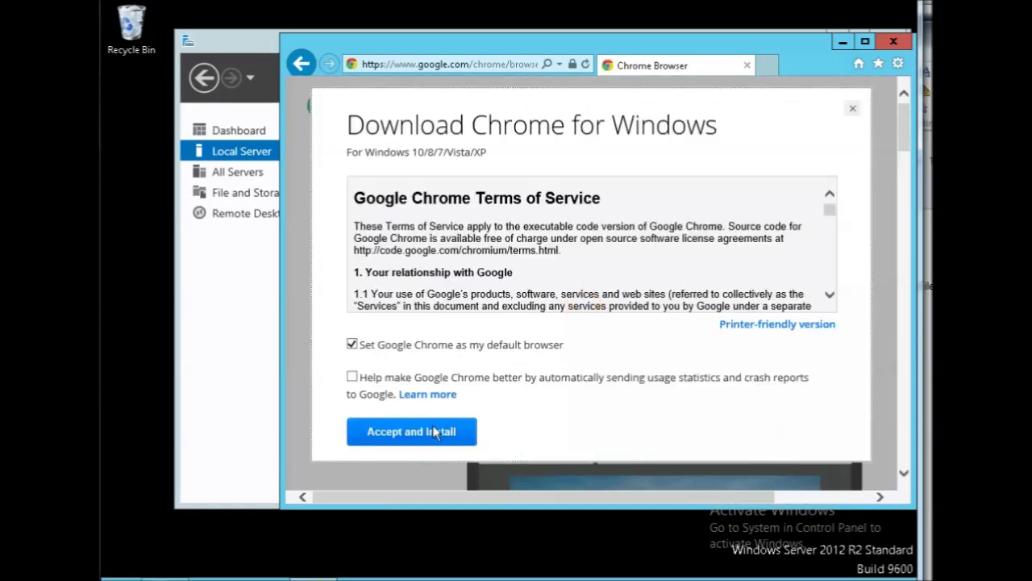
click(428, 433)
- Save the ChromeSetup.exe installer without running it from the browser, and show the saved file in the Downloads folder
click(676, 489)
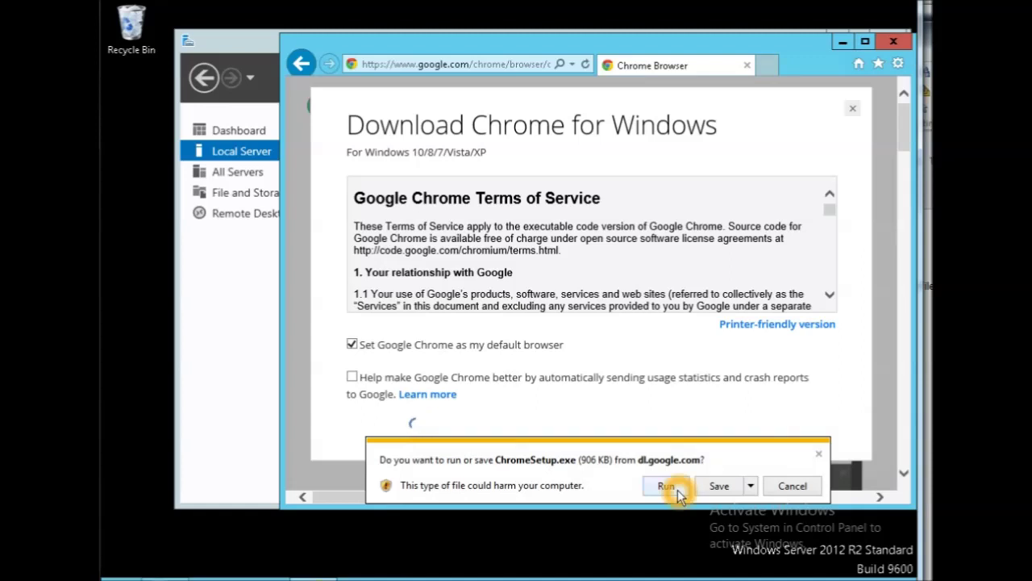
click(750, 488)
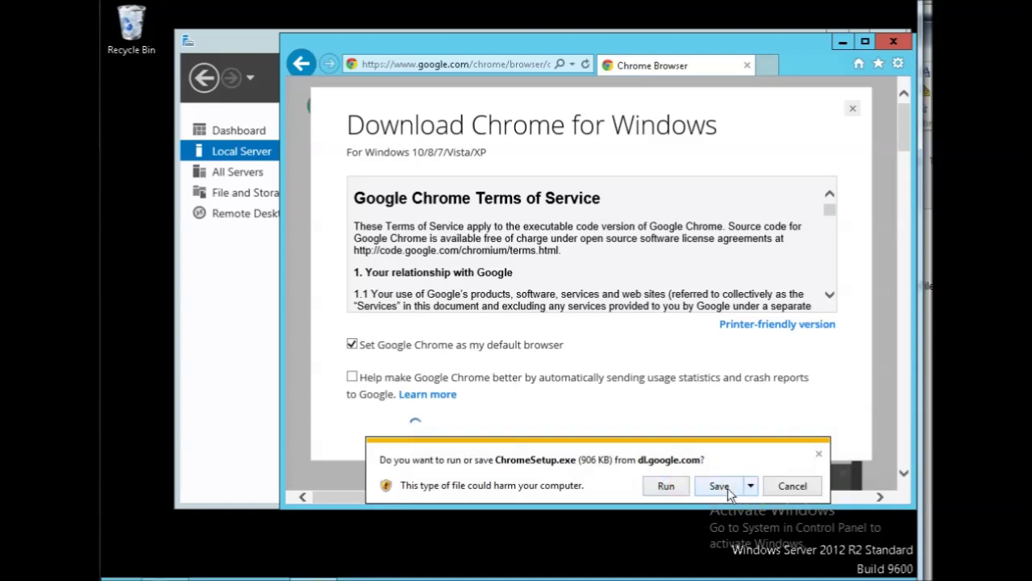
click(719, 487)
click(663, 486)
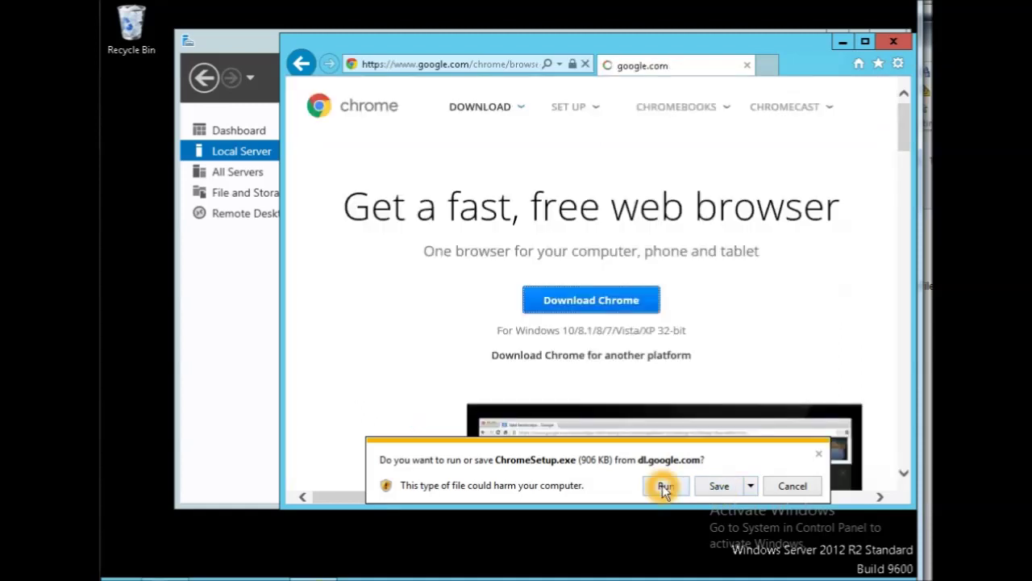
click(717, 487)
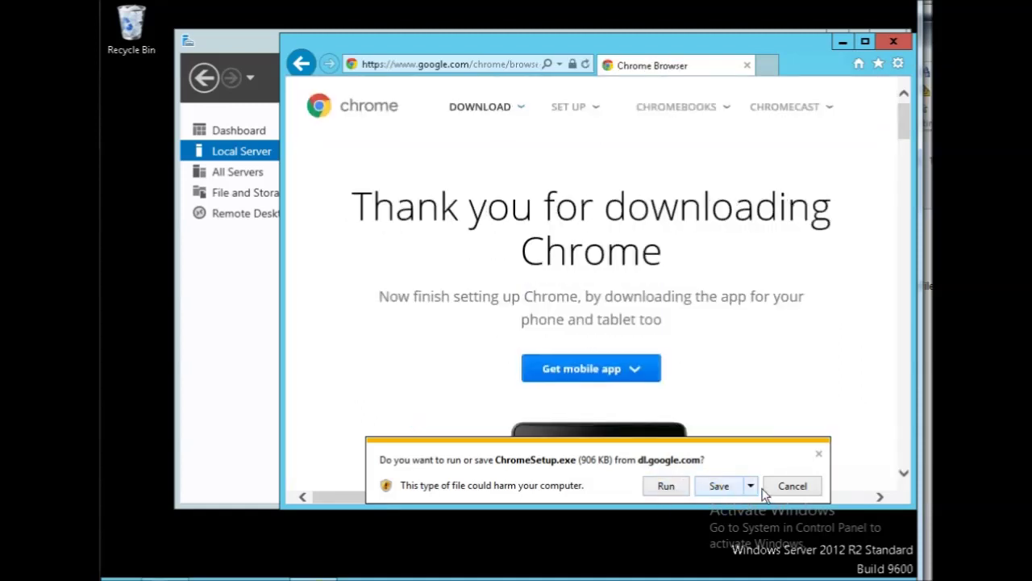
click(750, 486)
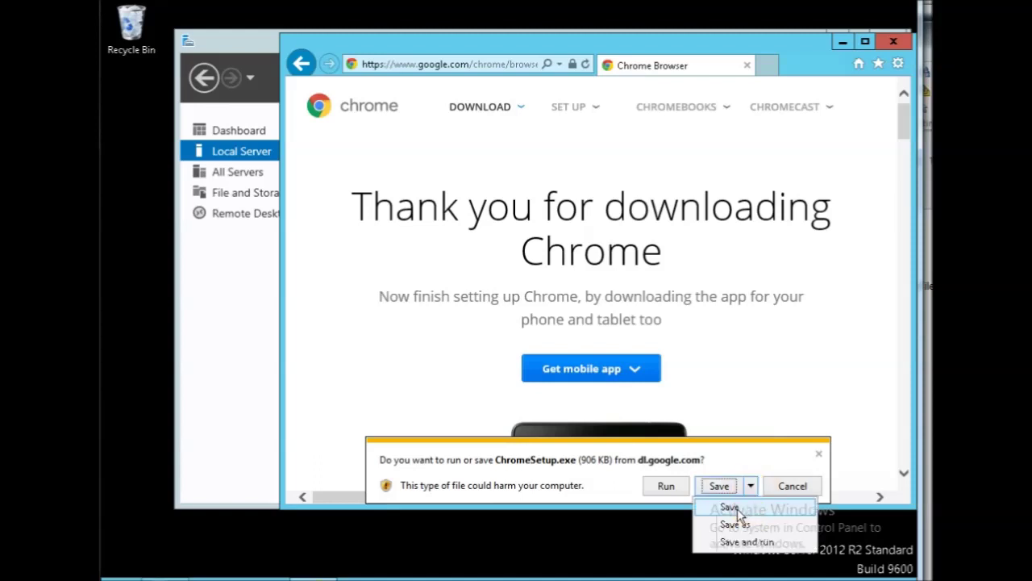
click(732, 509)
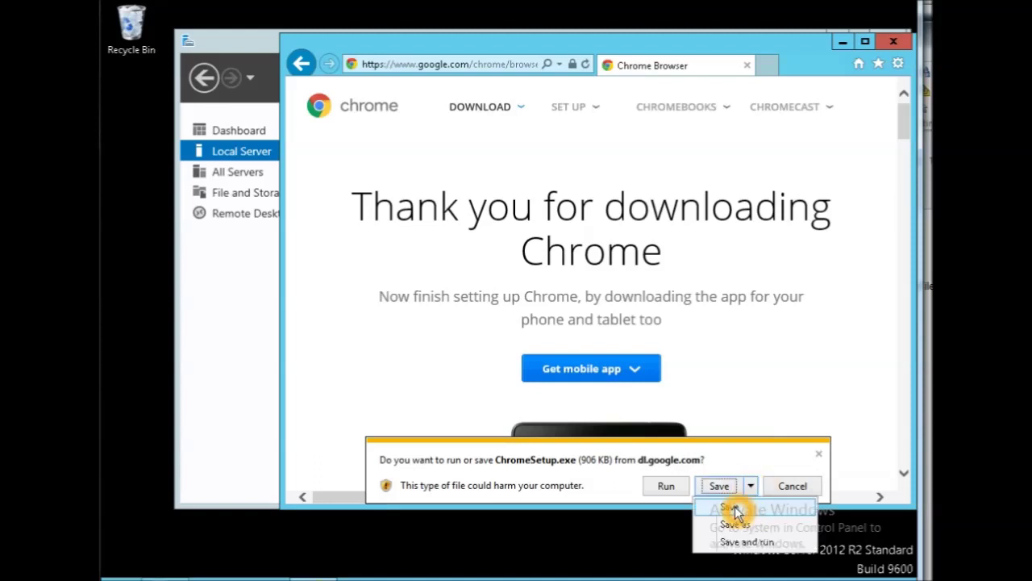
click(732, 508)
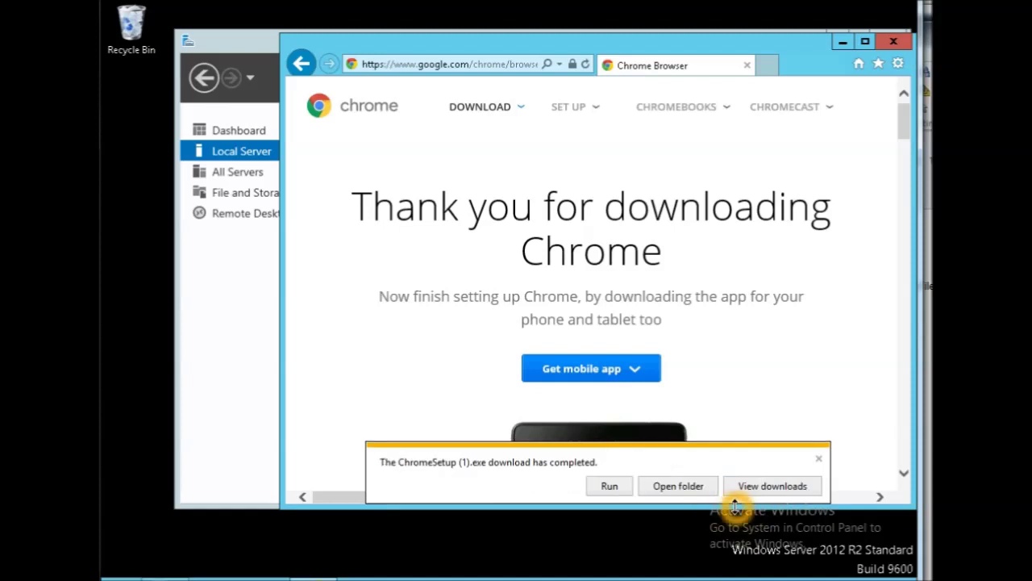
click(675, 487)
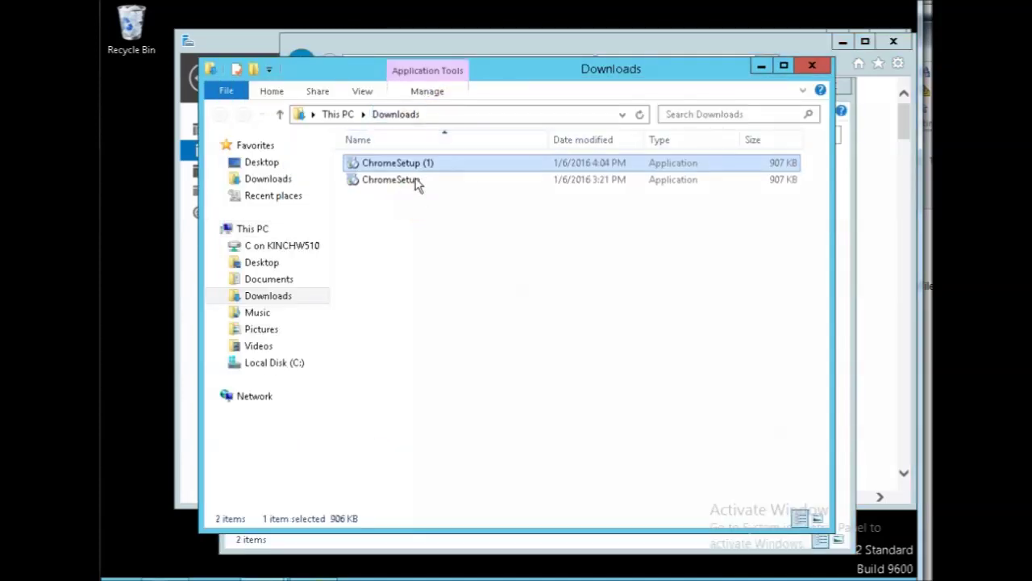
double_click(414, 168)
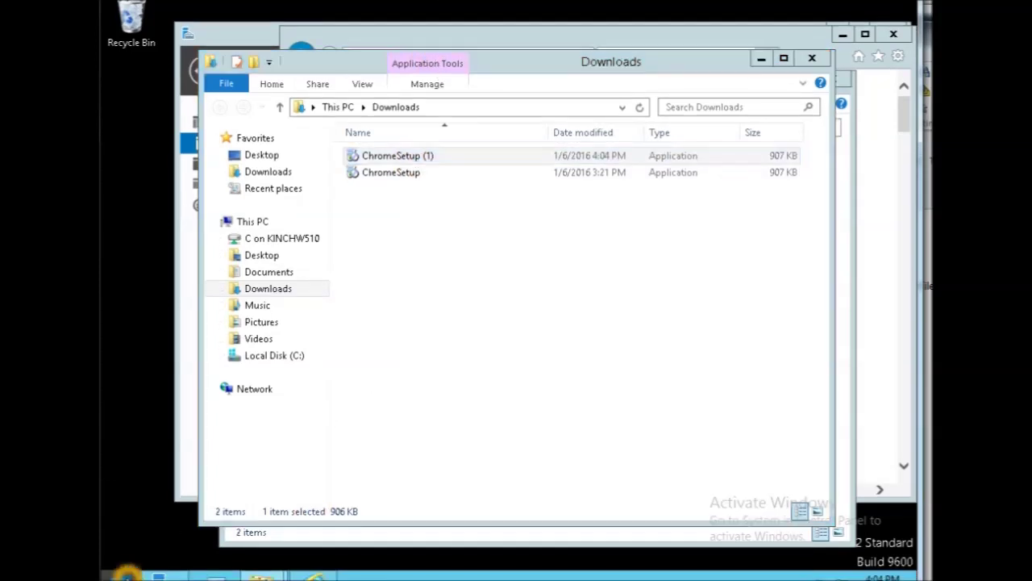
- Open the Programs category of Control Panel to reach the option for installing applications on Remote Desktop
click(128, 574)
click(358, 486)
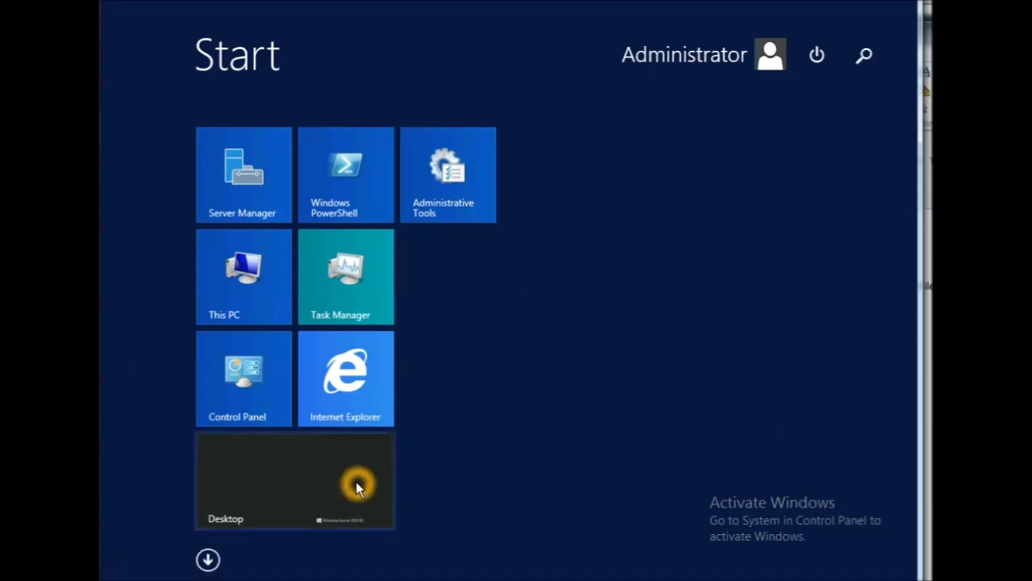
click(238, 376)
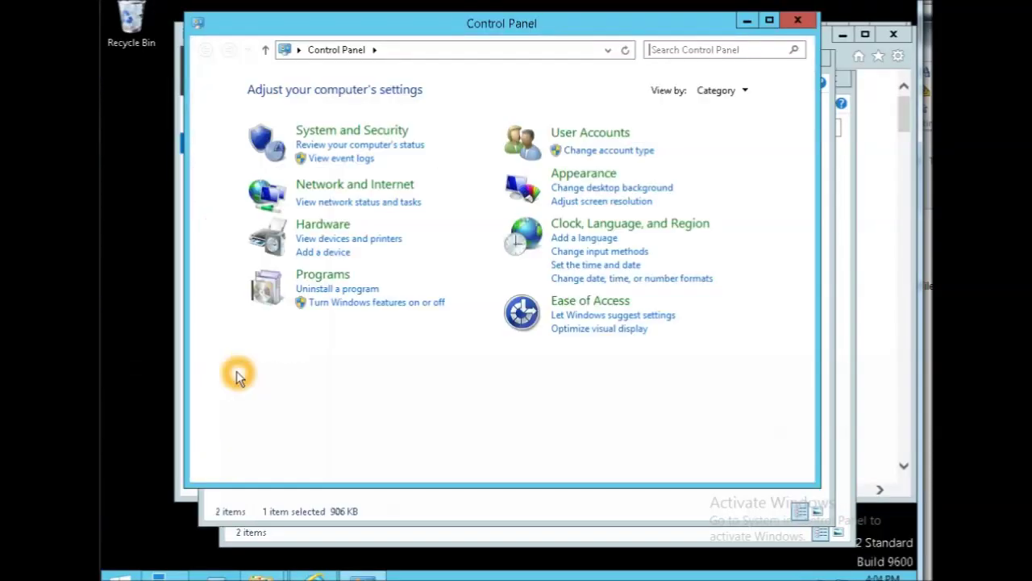
click(325, 278)
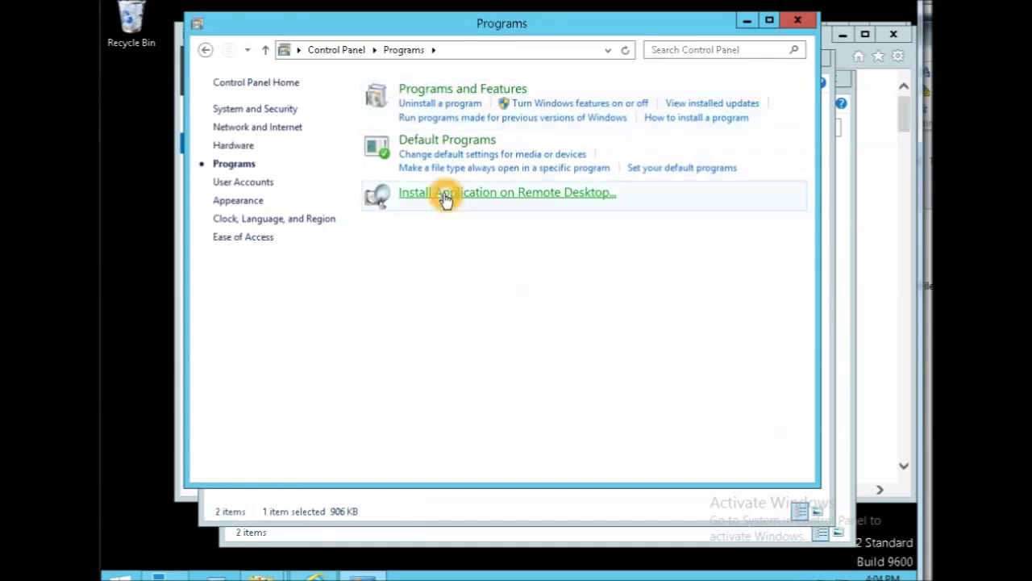
- Start the Install Application on Remote Desktop wizard and run ChromeSetup from the Downloads folder in RD-Install mode
click(570, 199)
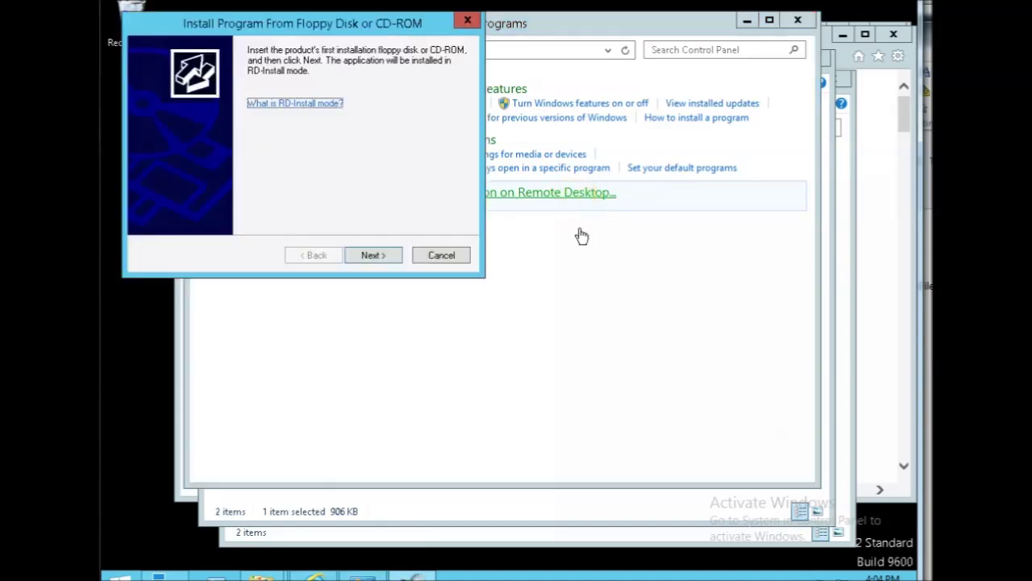
click(379, 254)
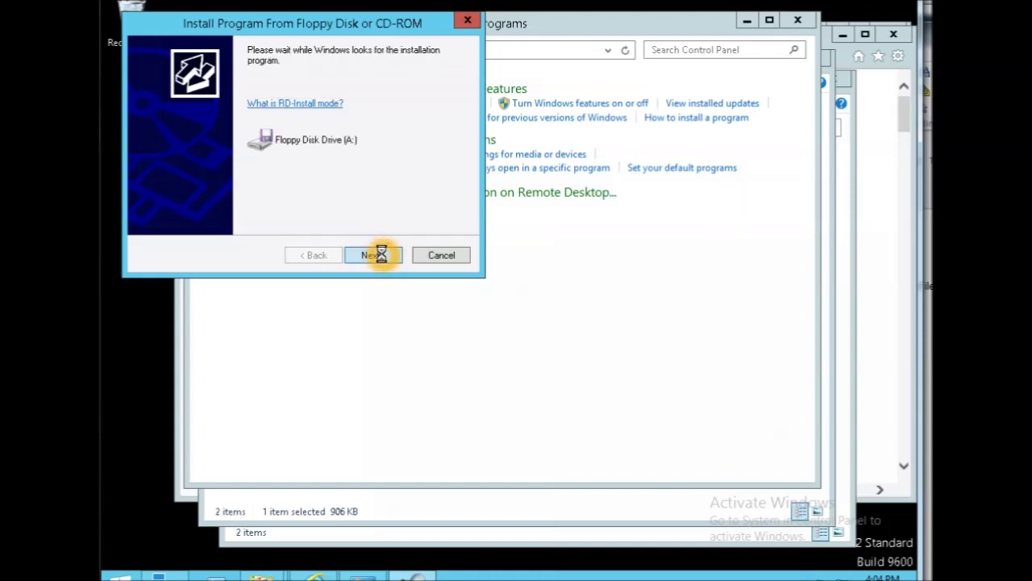
click(439, 123)
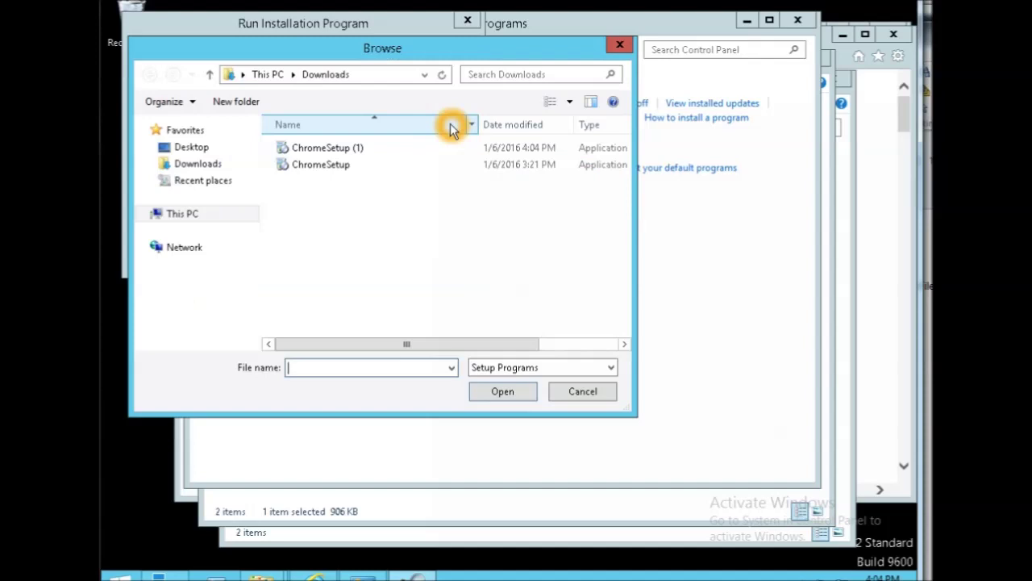
click(335, 168)
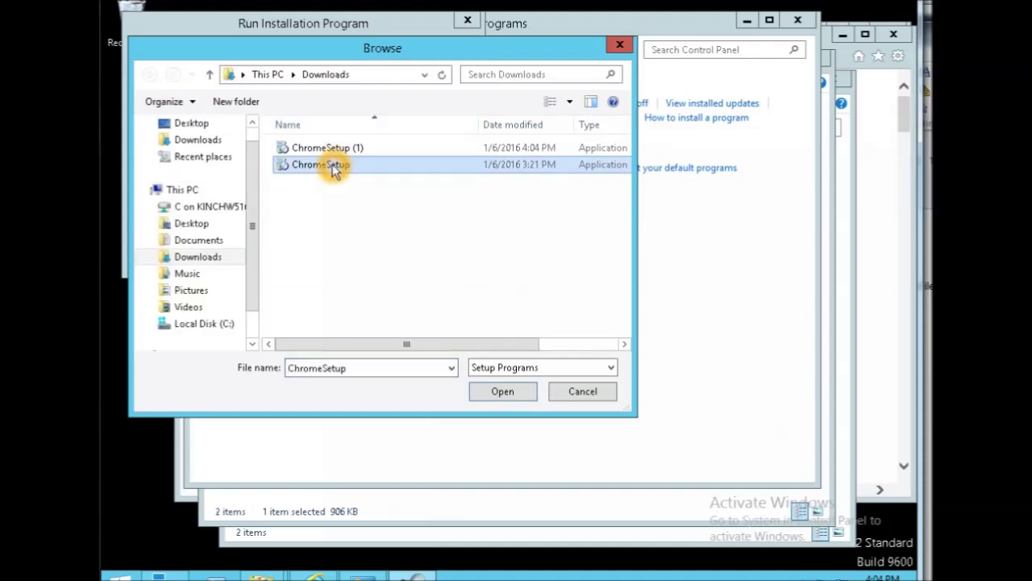
click(509, 395)
click(387, 247)
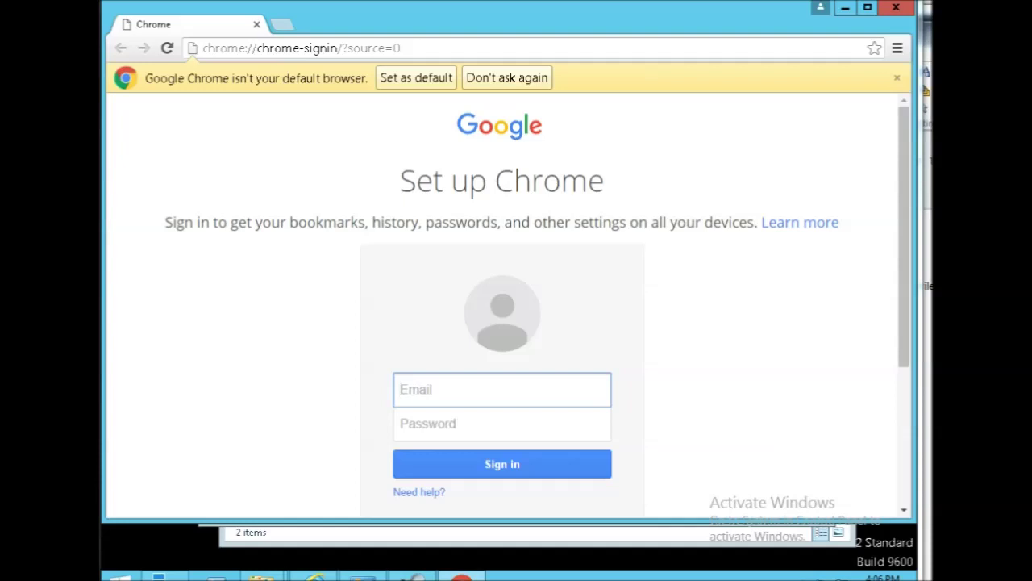
- Close the Chrome sign-in window and finish the admin install
click(552, 385)
click(897, 10)
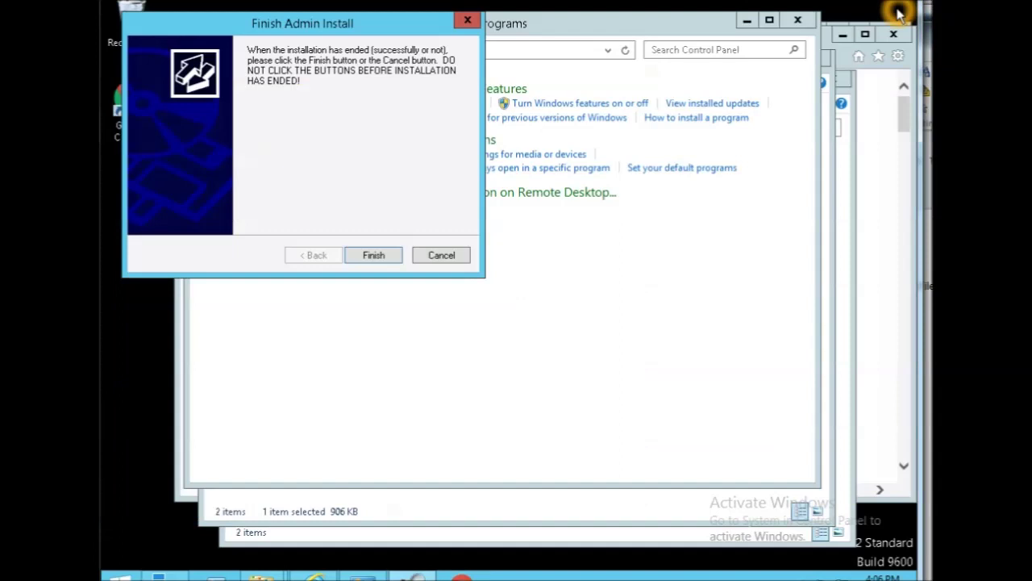
click(372, 258)
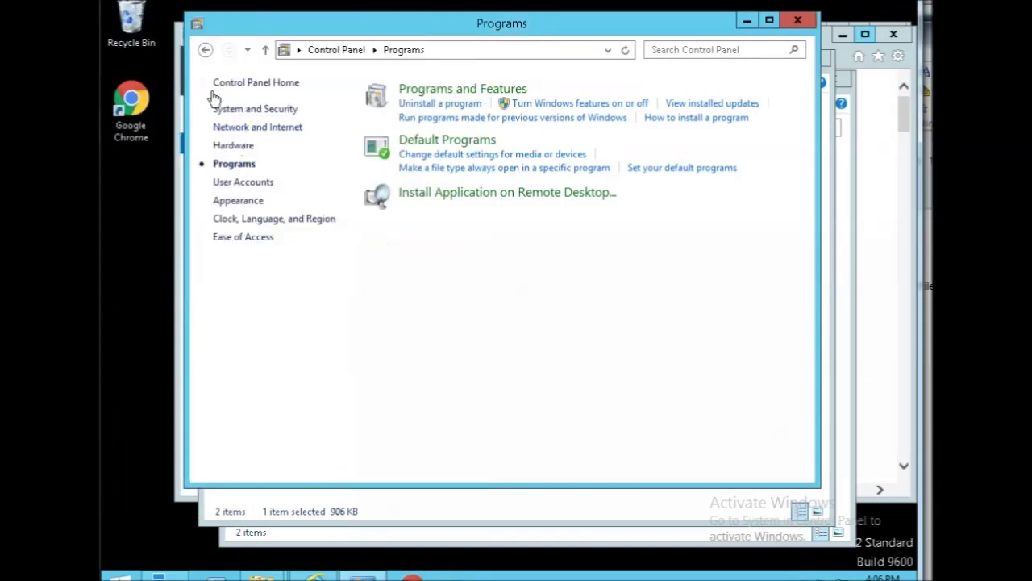
- Check the desktop for the Google Chrome shortcut
double_click(129, 125)
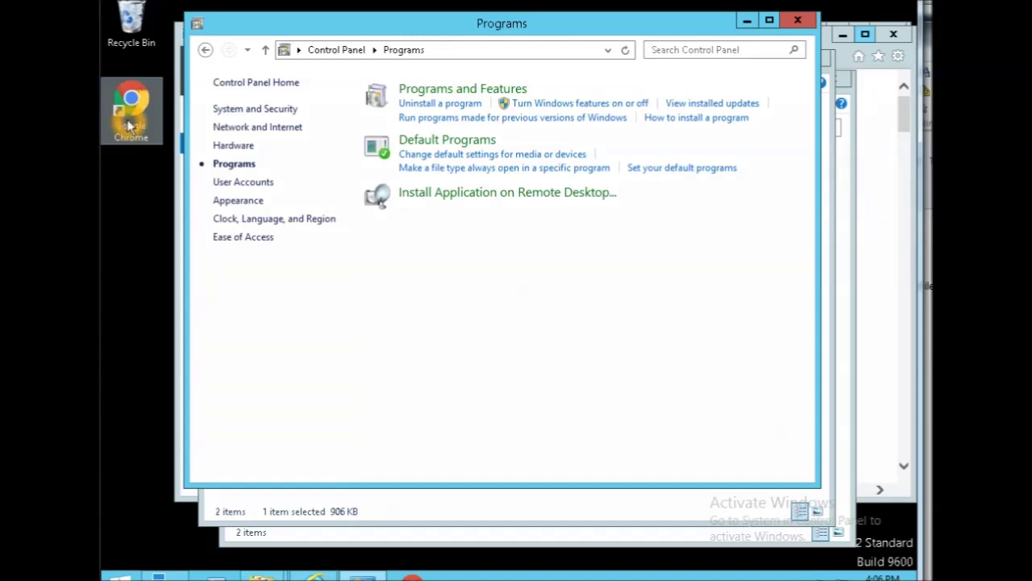
click(178, 174)
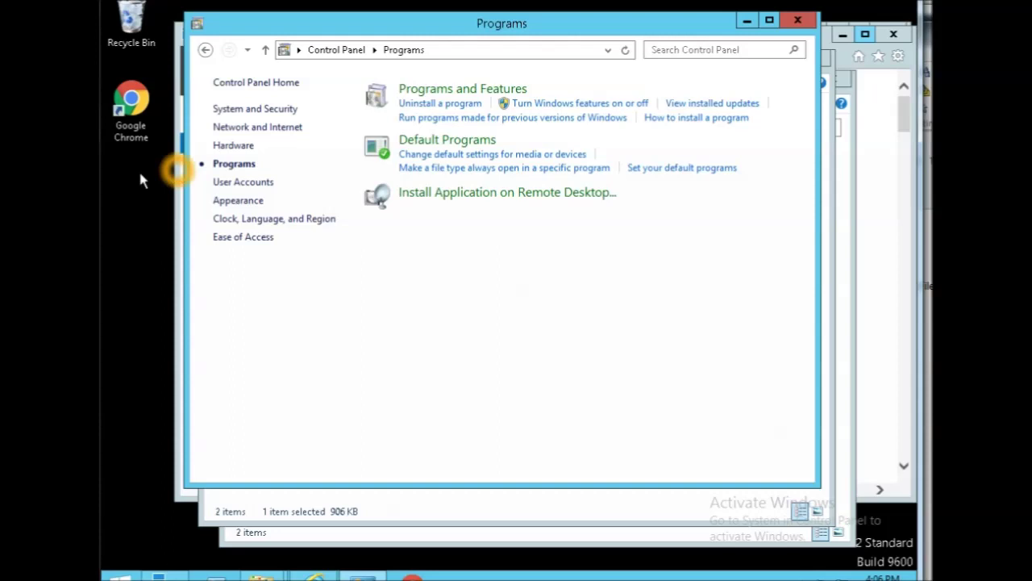
click(140, 134)
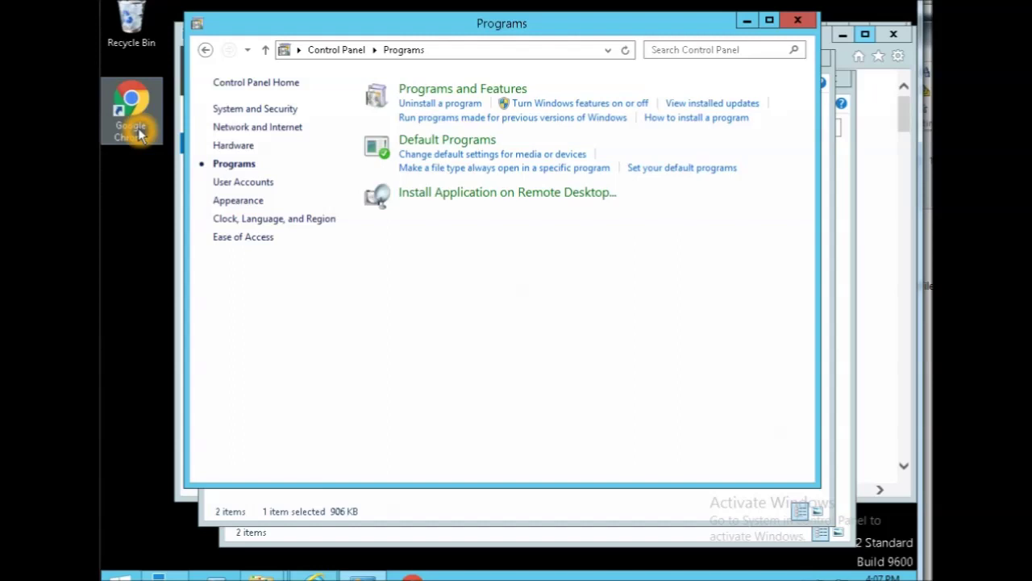
click(144, 172)
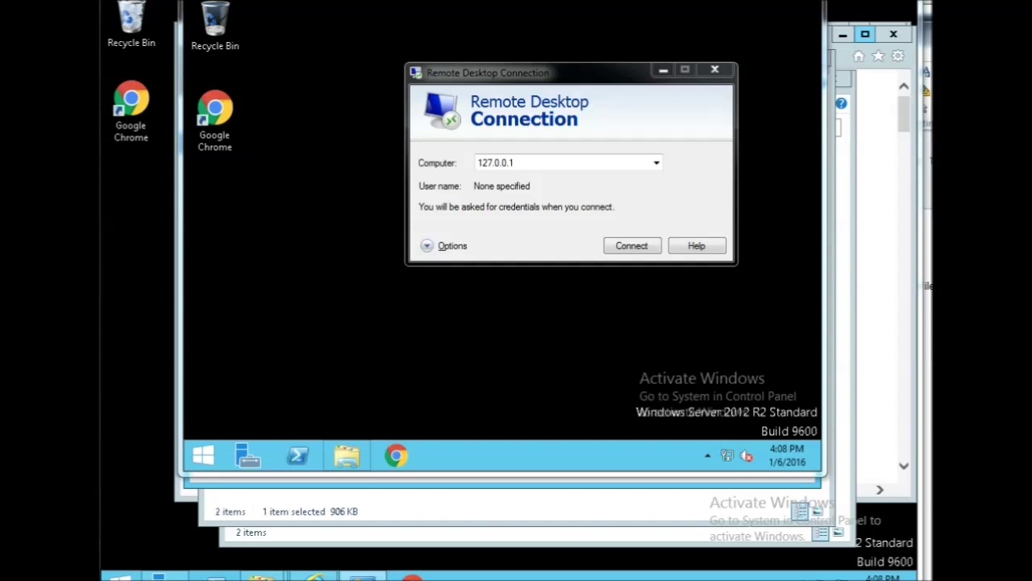
- Expand the Remote Desktop Connection options for 127.0.0.1 and review the logon and display settings
click(551, 161)
click(449, 246)
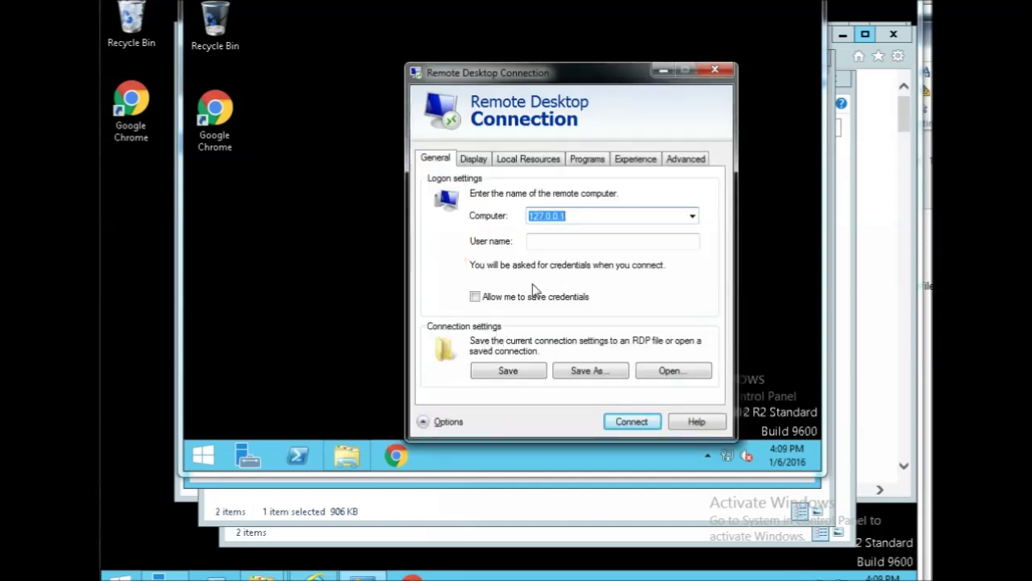
click(540, 299)
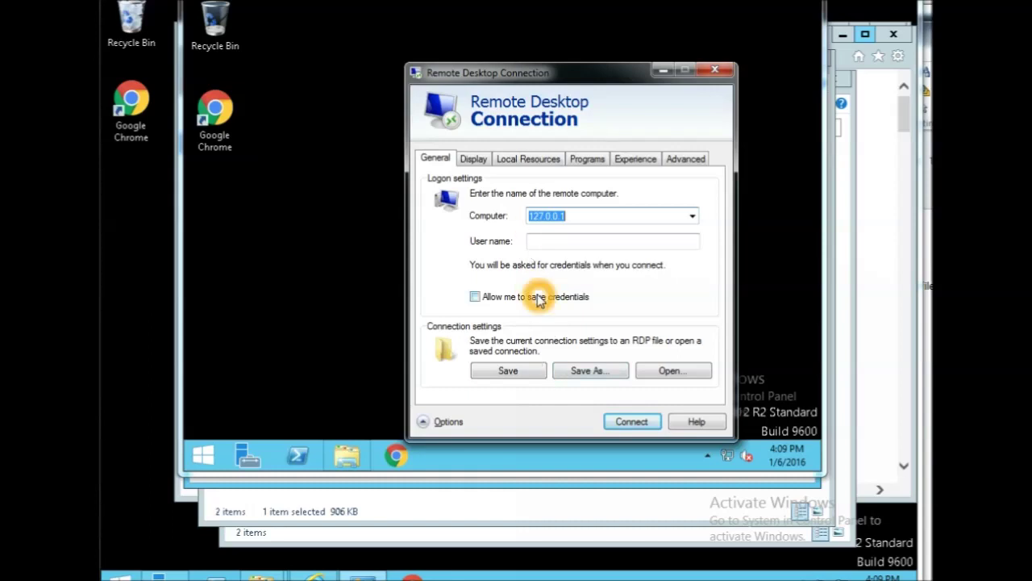
click(471, 161)
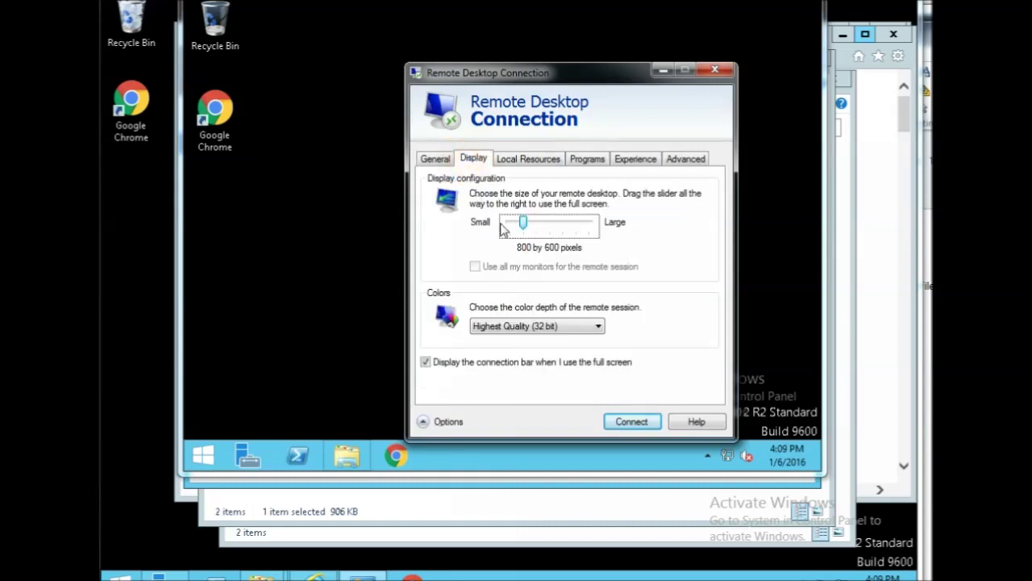
click(522, 225)
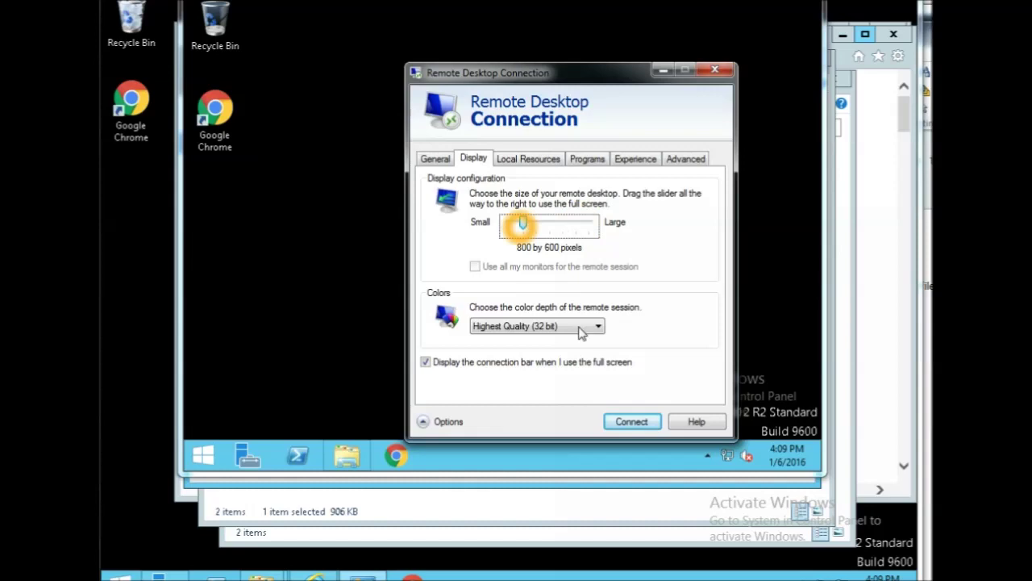
click(533, 122)
- Review which printers, clipboard and local drives are shared with the remote session, then close Remote Desktop Connection without connecting
click(518, 161)
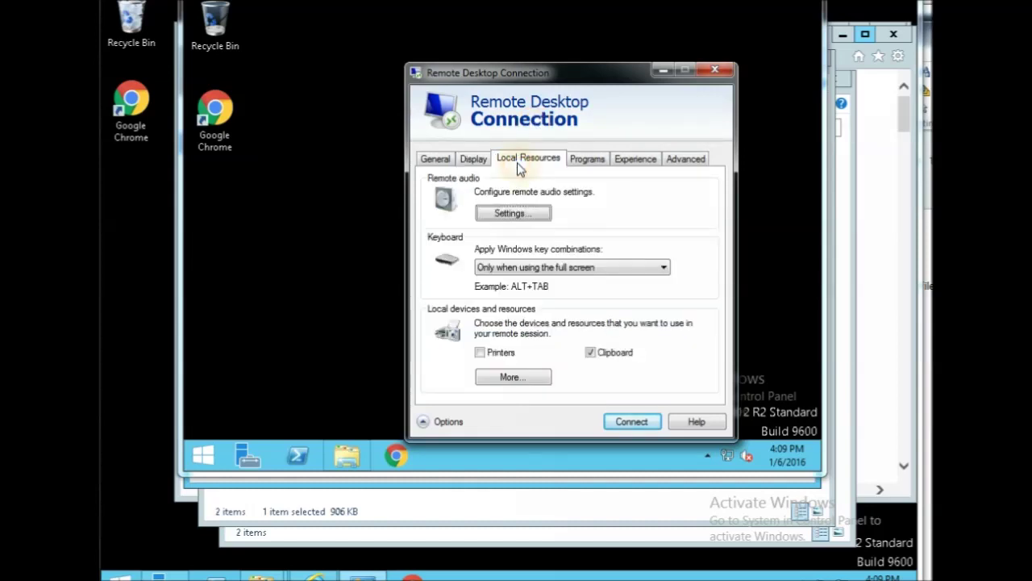
click(517, 163)
click(484, 354)
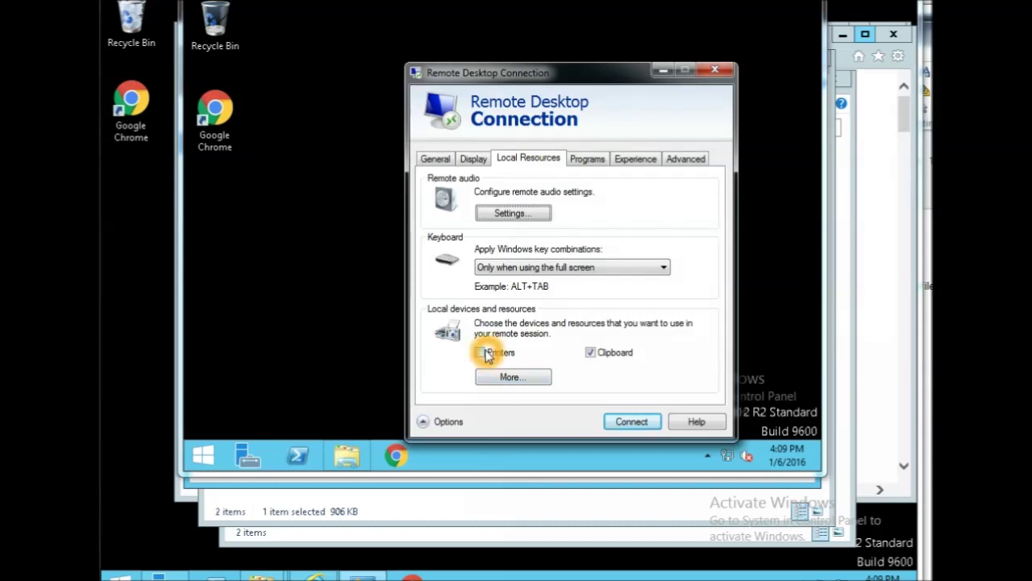
click(624, 356)
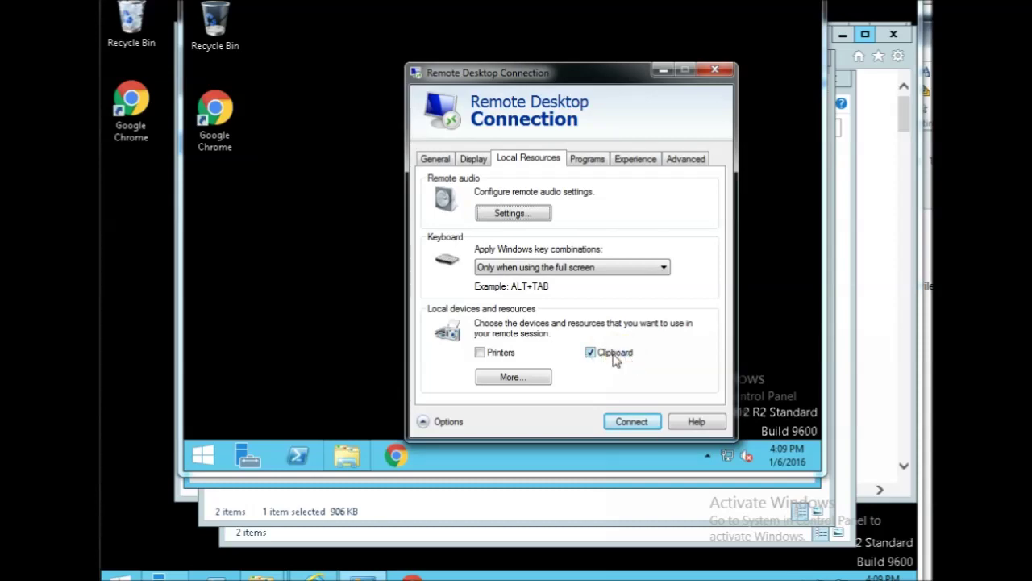
click(504, 377)
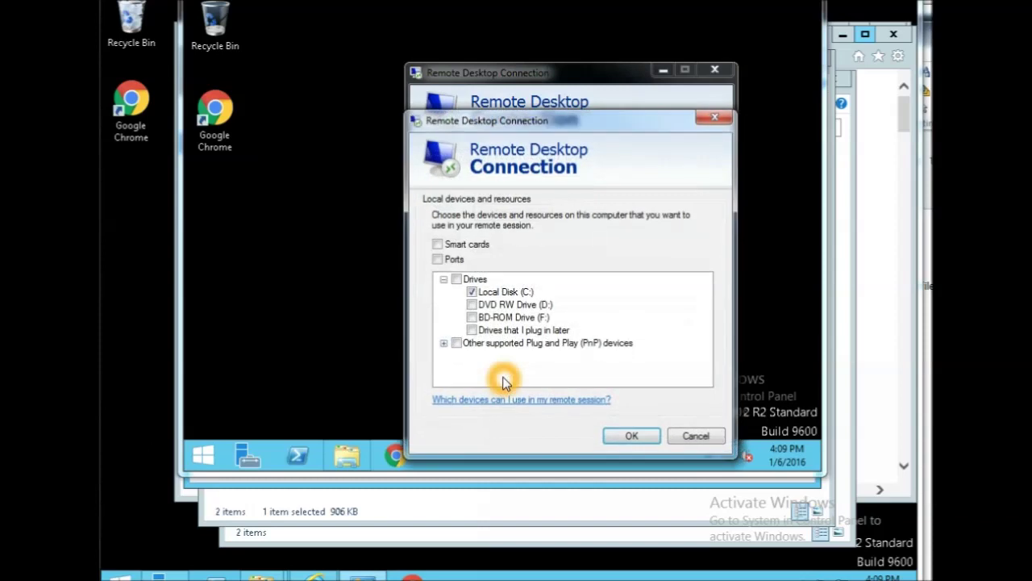
click(502, 317)
click(520, 294)
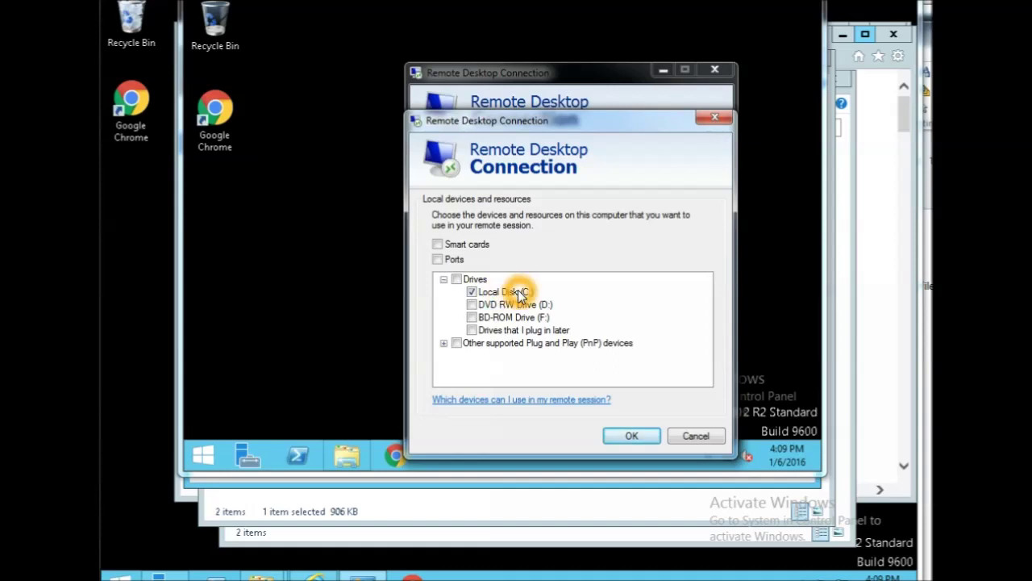
click(692, 435)
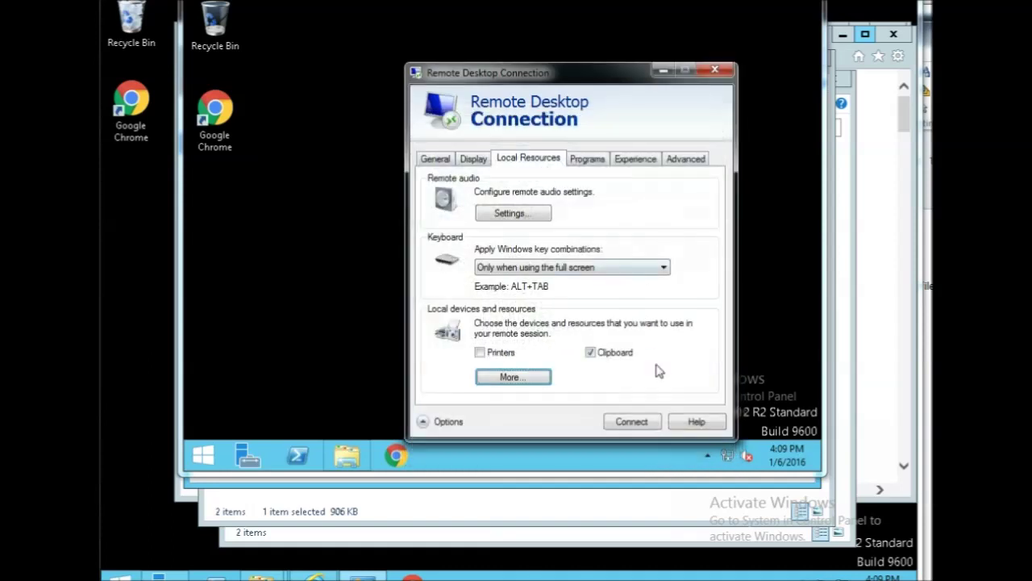
click(713, 71)
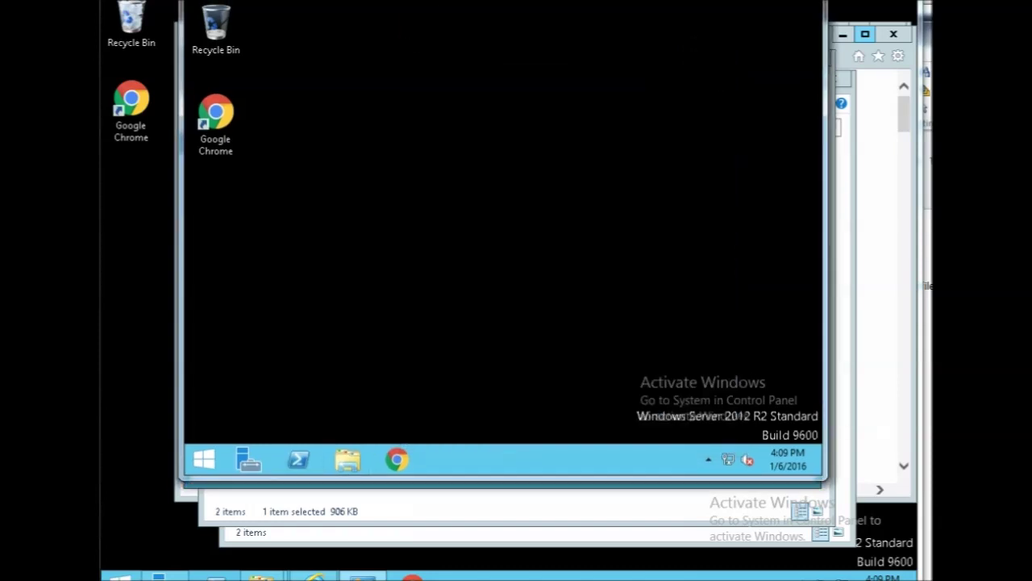
click(460, 298)
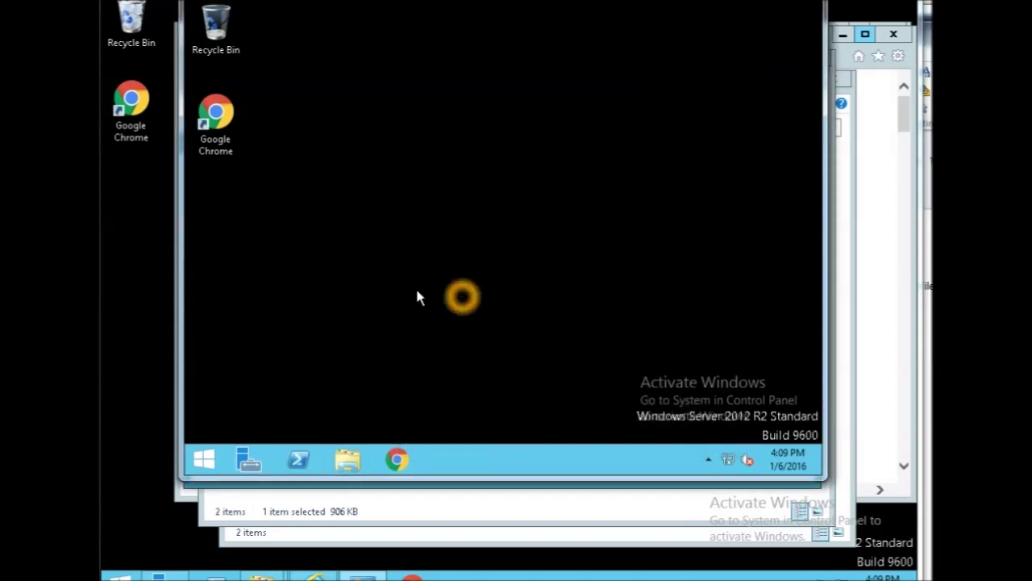
click(213, 456)
click(264, 364)
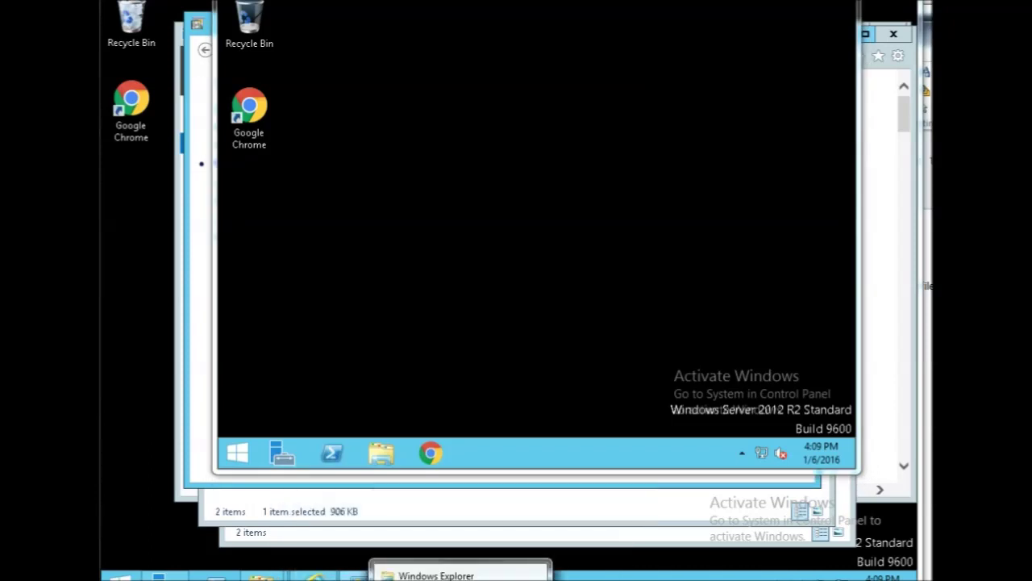
- Copy RiptideHosting.jpg from the local Test Documents folder and paste it onto the remote session's desktop
mouse_move(459, 577)
click(396, 565)
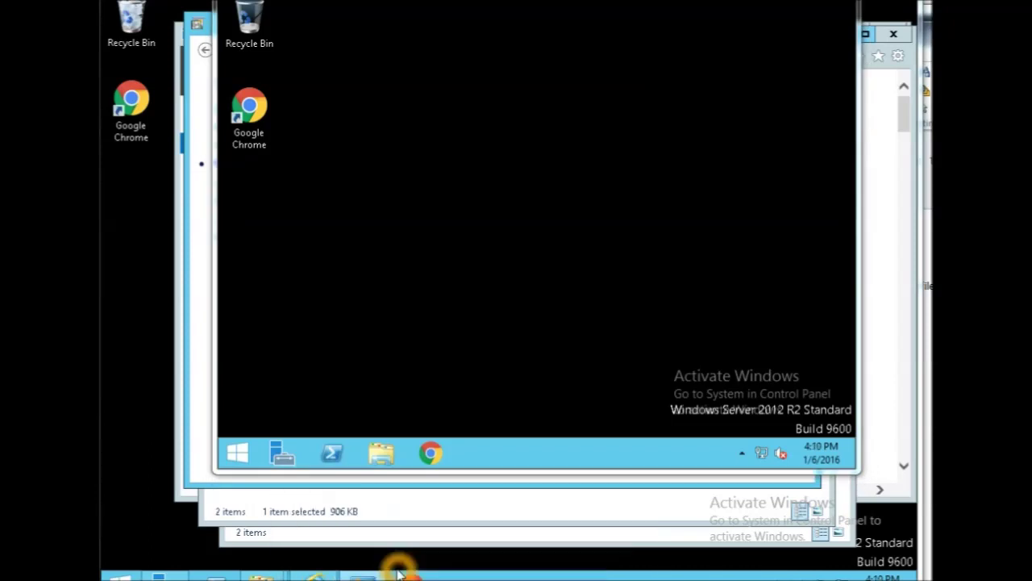
right_click(326, 119)
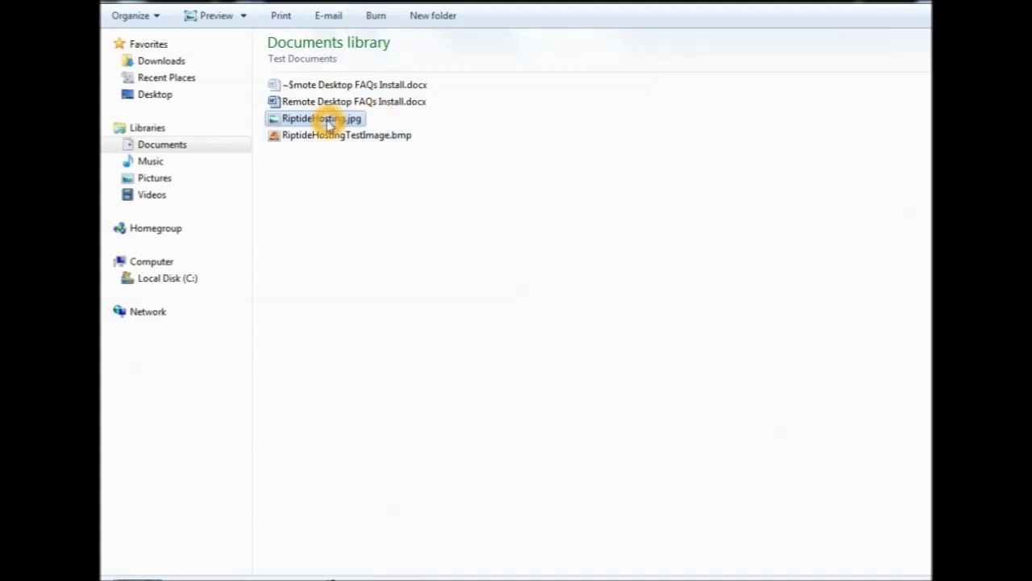
click(390, 430)
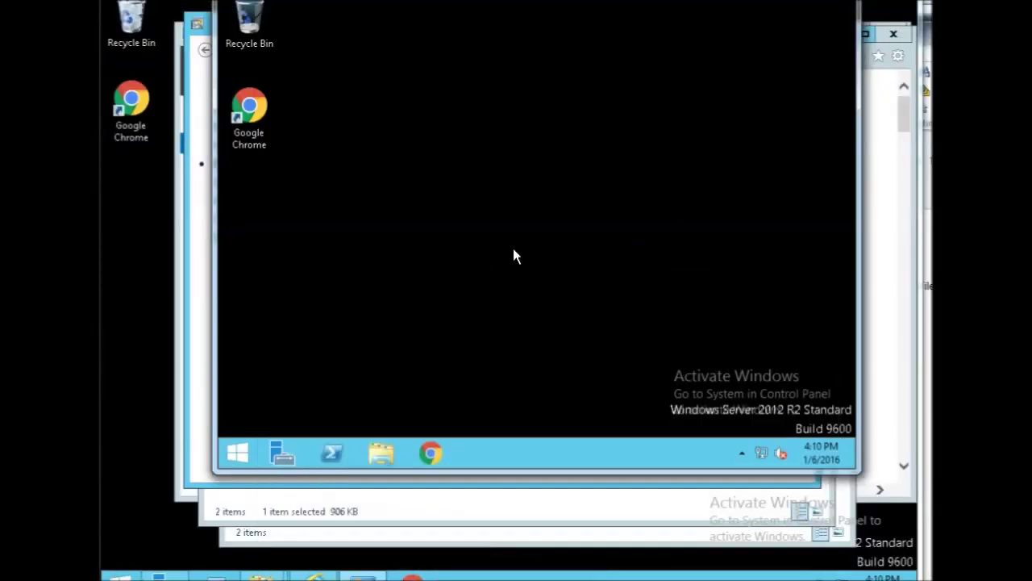
right_click(425, 216)
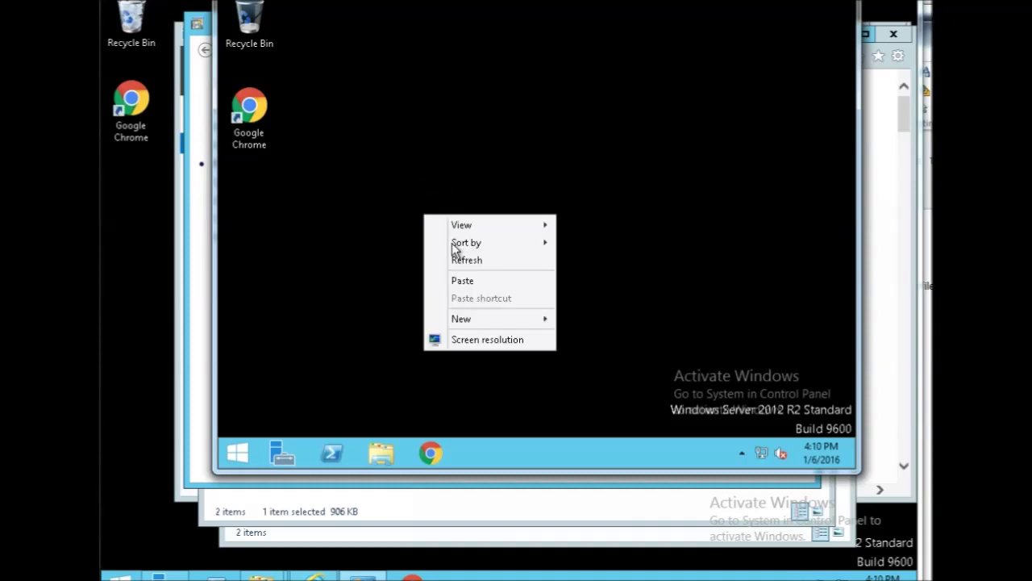
click(462, 278)
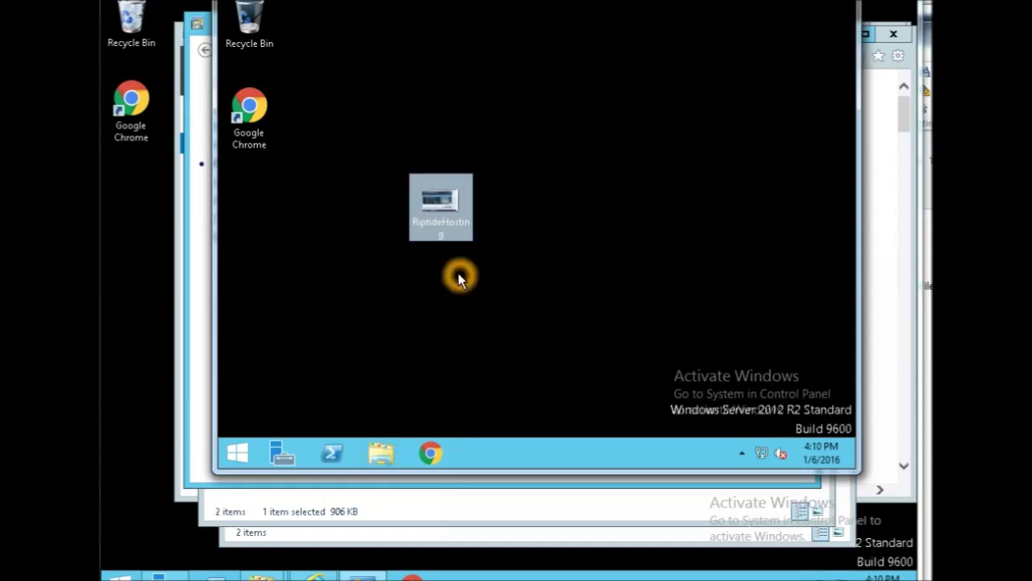
click(440, 218)
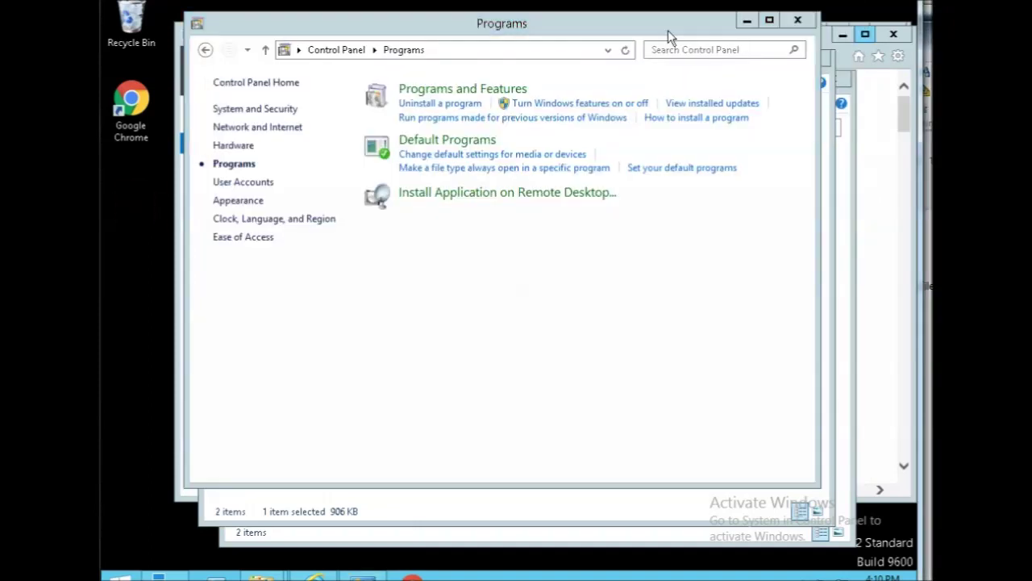
- Close the Control Panel Programs window and return to the Remote Desktop session showing the pasted image
click(798, 19)
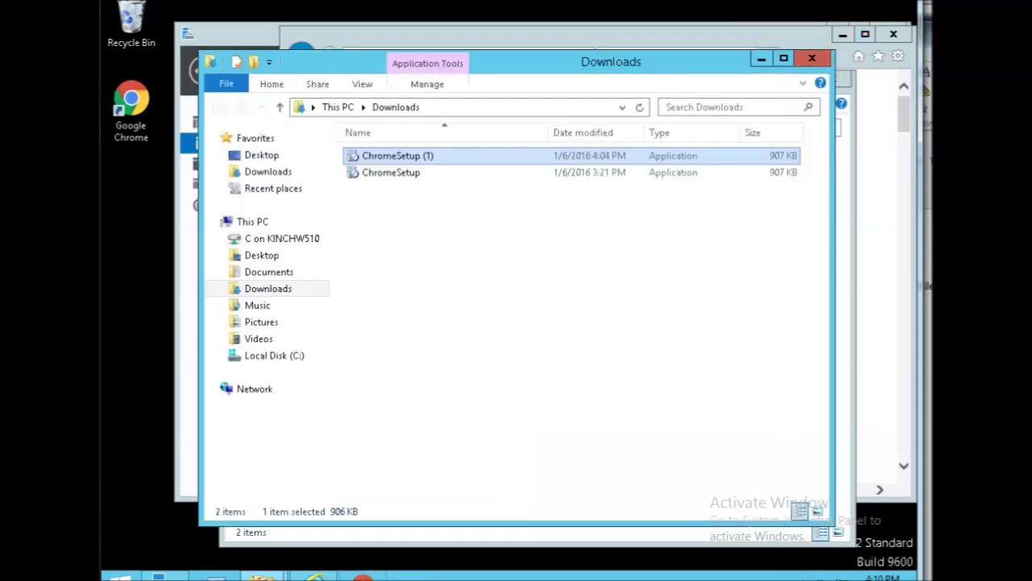
mouse_move(315, 576)
click(396, 565)
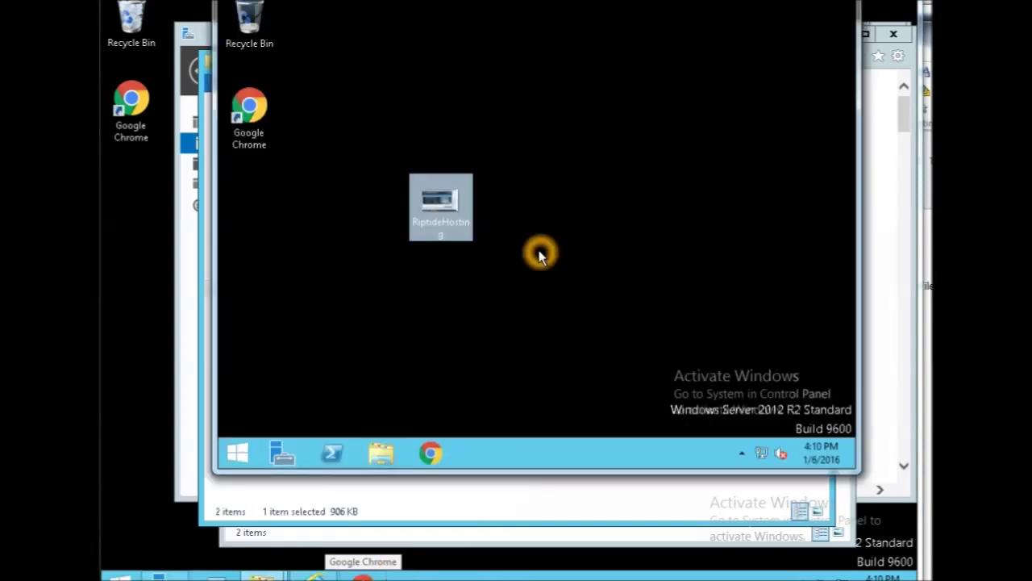
- Browse to the Documents folder in the remote session and open the Test text document
click(383, 453)
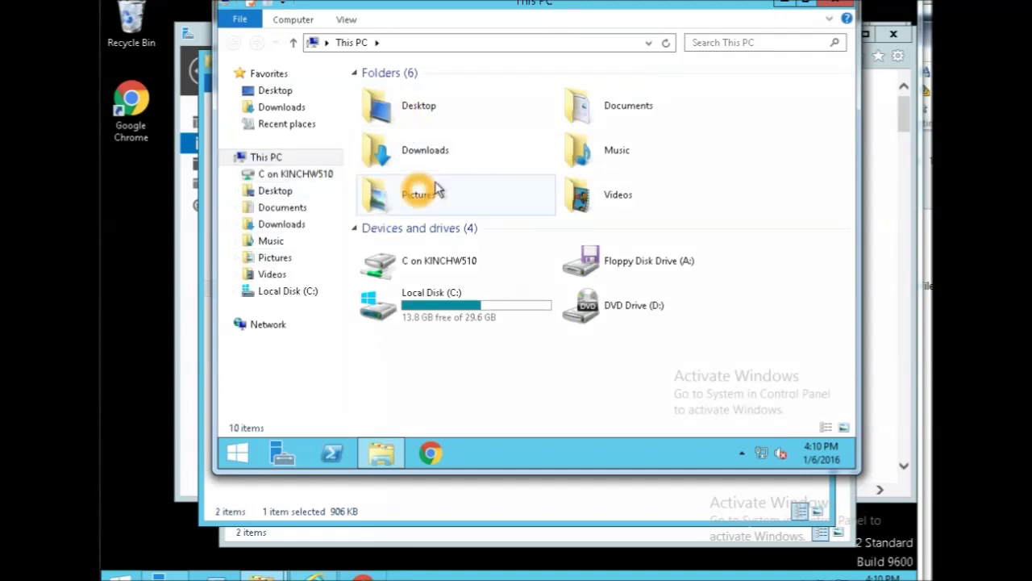
double_click(609, 111)
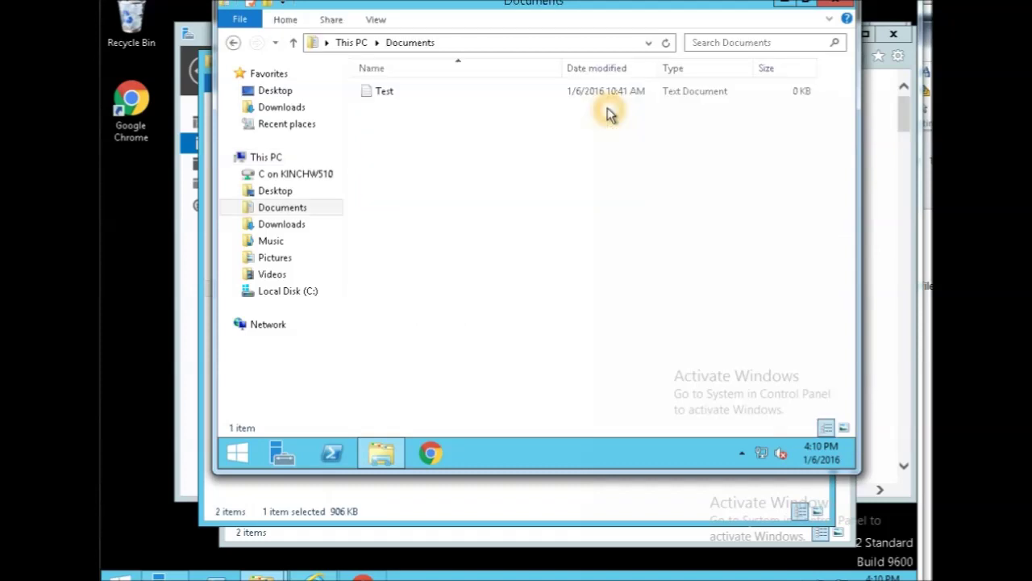
double_click(381, 92)
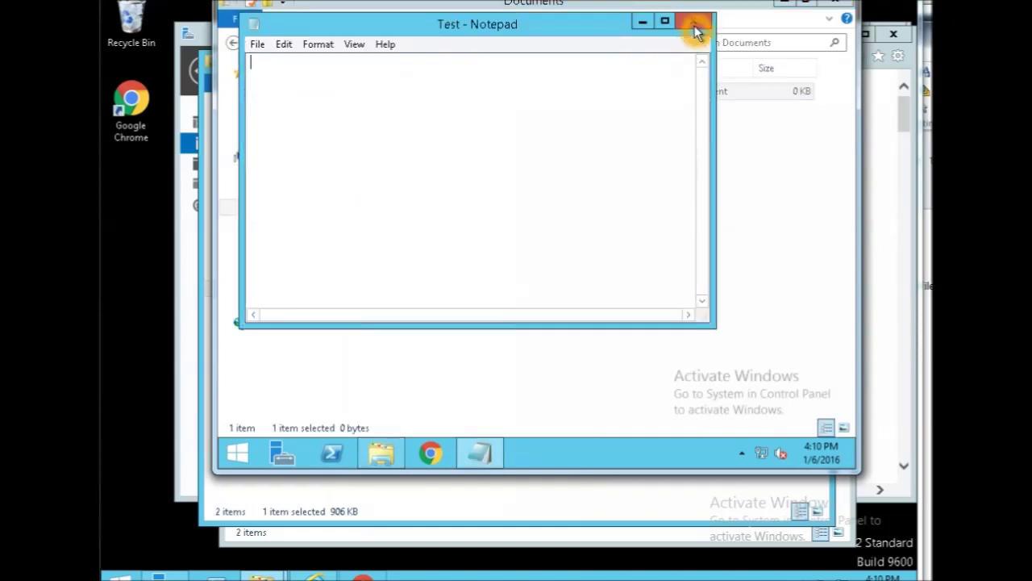
- Close the Test document and paste the copied RiptideHosting image into C:\Users\Public\Public Documents in the remote session
click(695, 24)
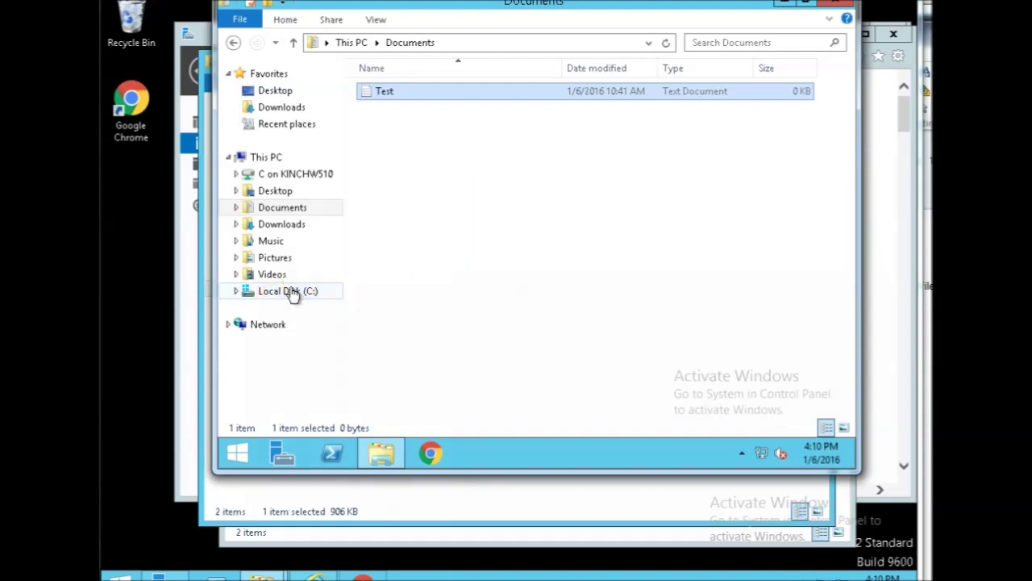
click(238, 292)
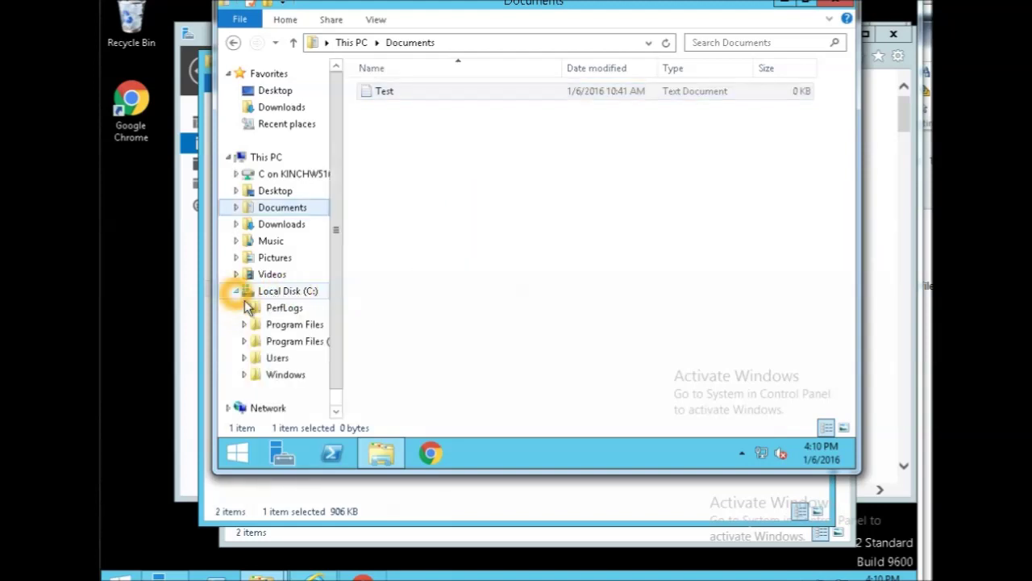
click(244, 359)
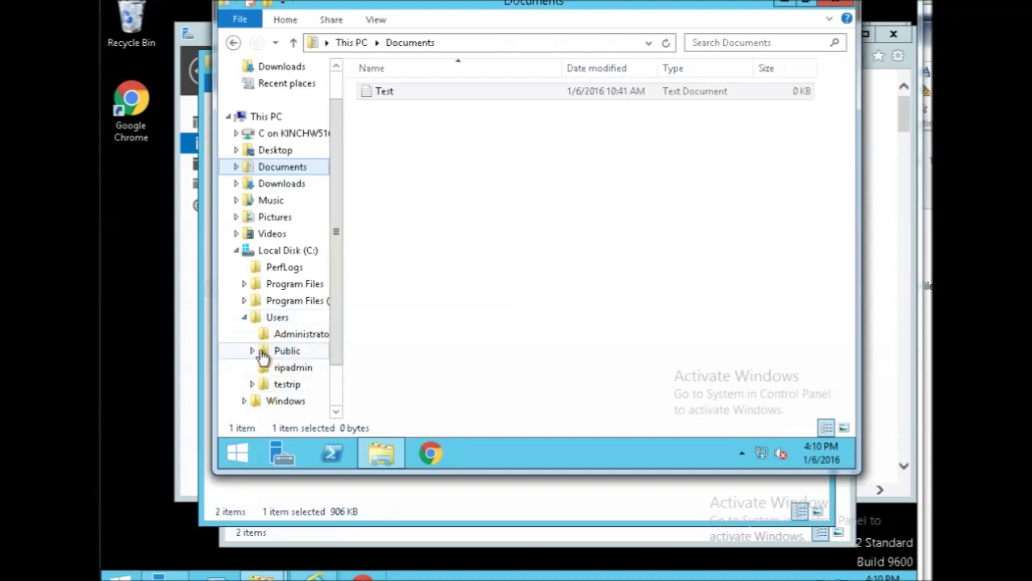
click(253, 356)
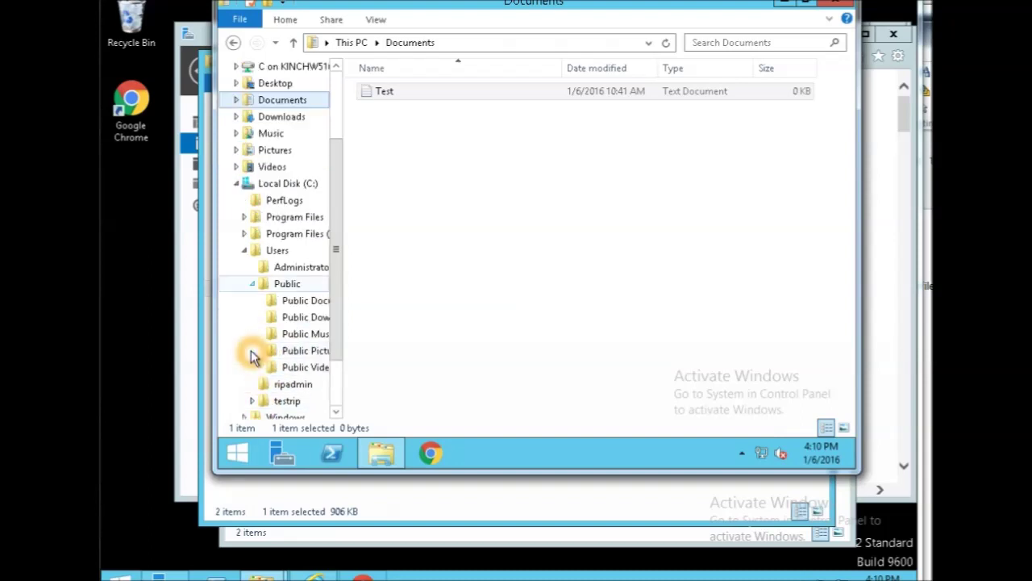
click(284, 287)
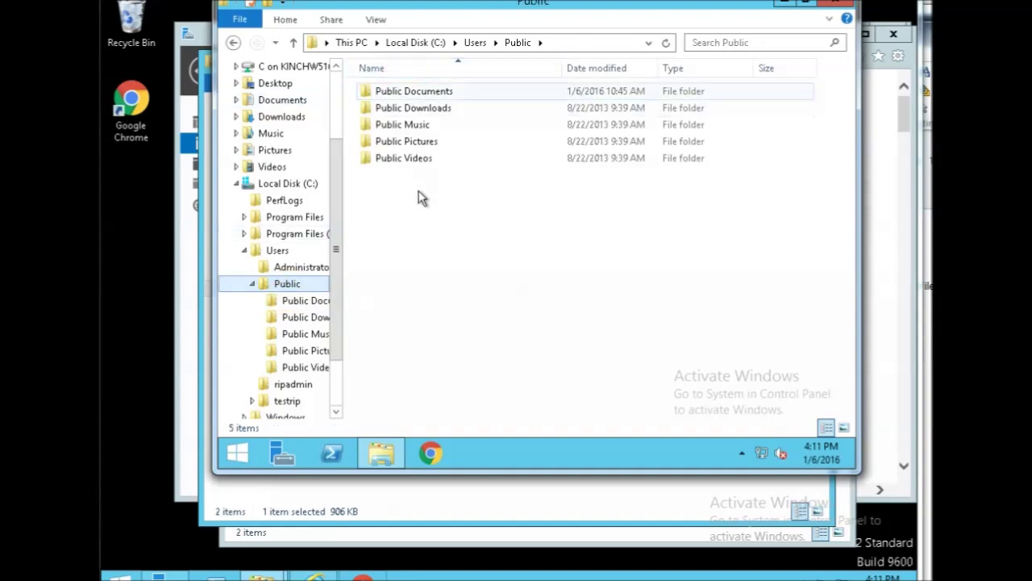
click(412, 96)
click(413, 97)
double_click(412, 97)
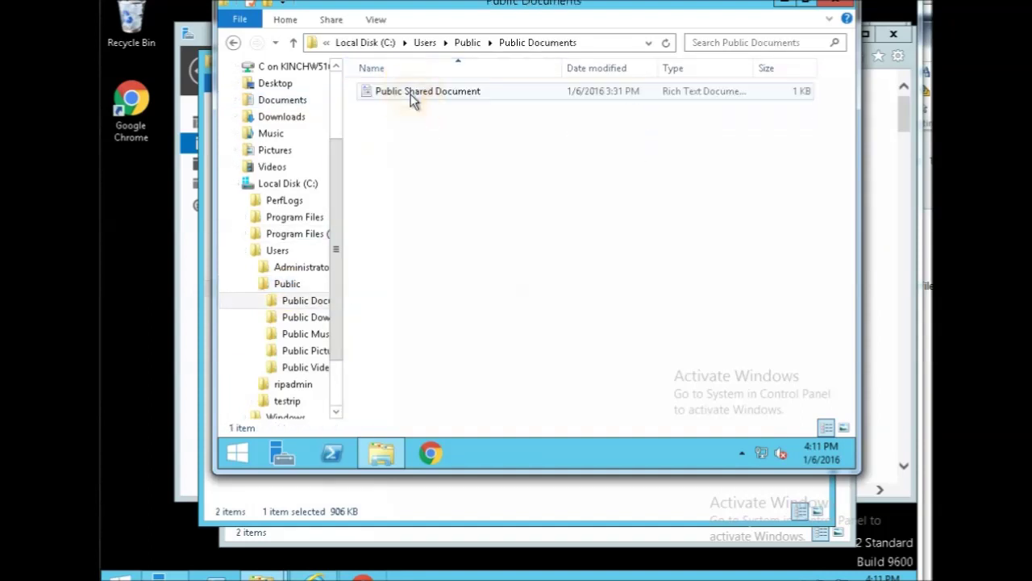
right_click(423, 138)
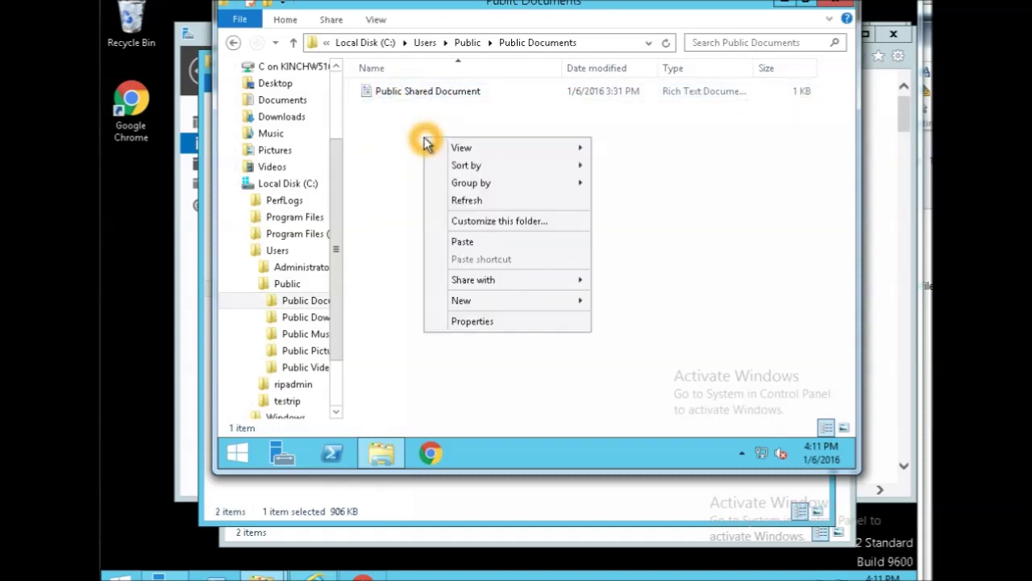
click(466, 242)
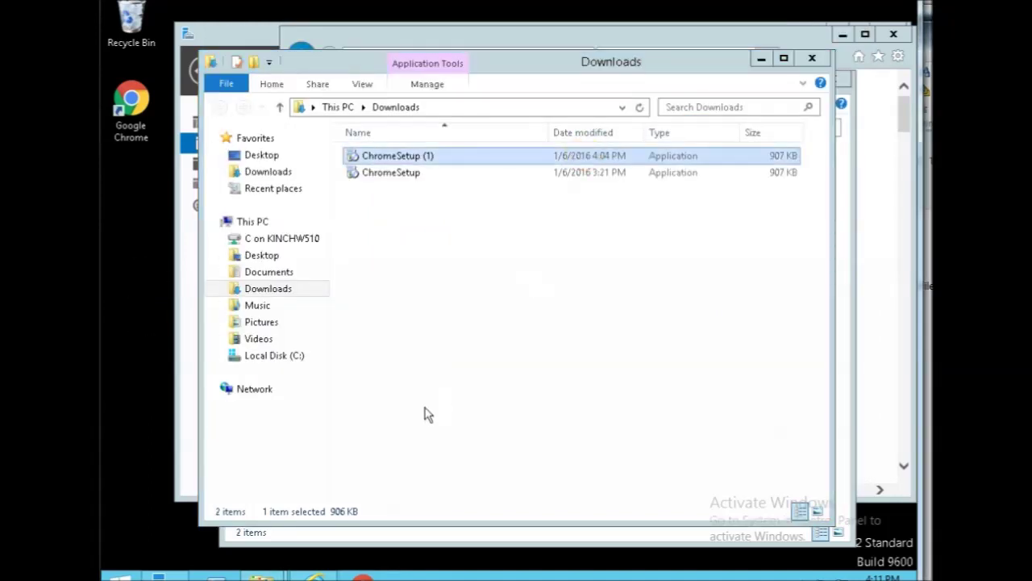
- In the administrator session's Downloads window, browse to C:\Users\Public\Public Documents
click(265, 359)
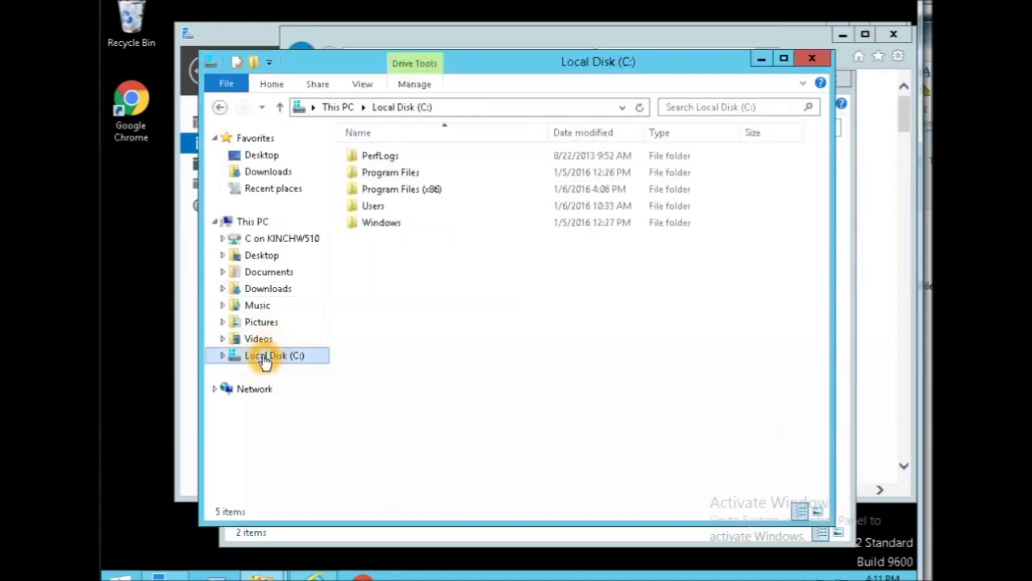
double_click(371, 208)
double_click(370, 172)
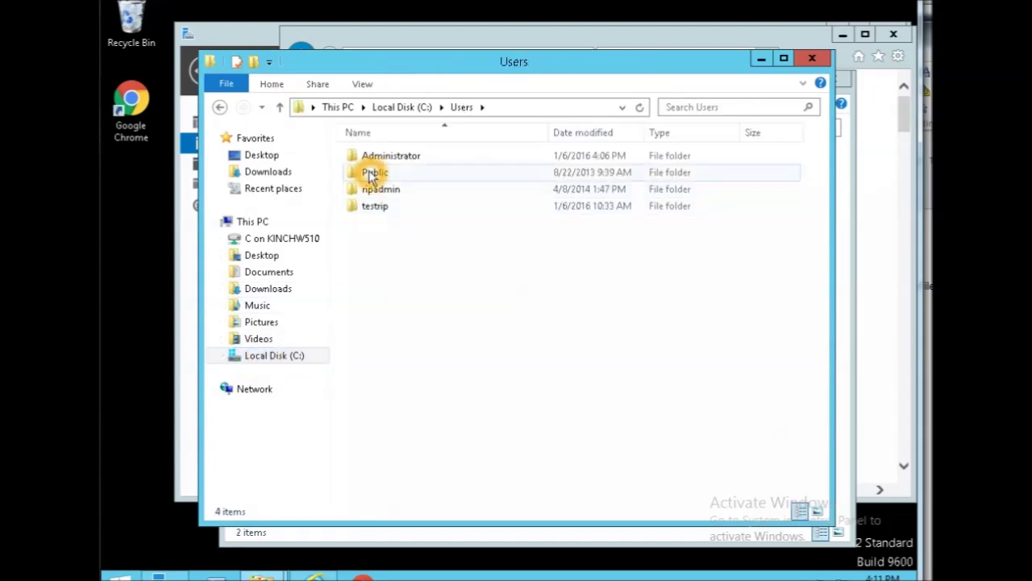
double_click(382, 157)
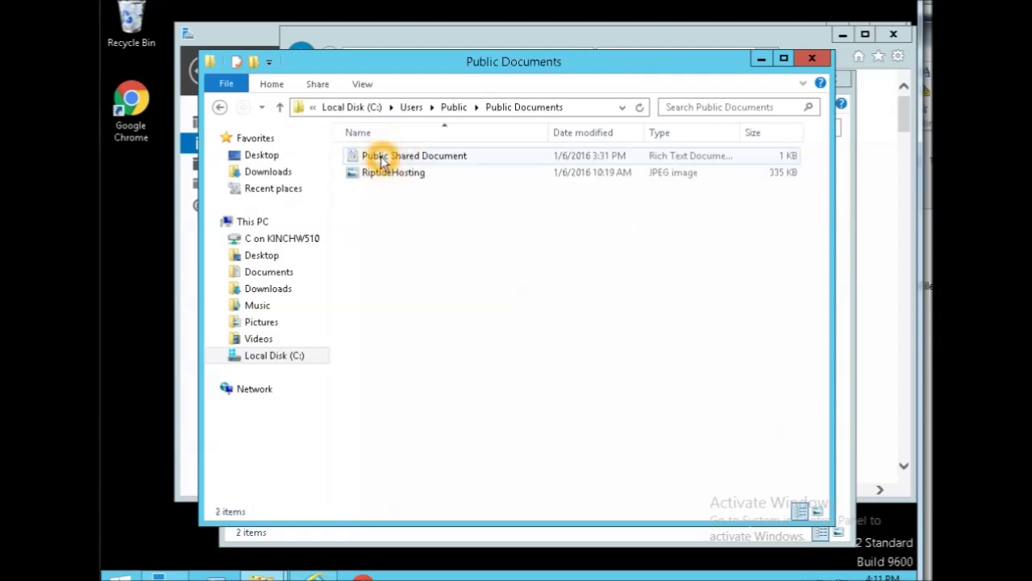
- Add "no thanks" to the end of the text in Public Shared Document, then save and close it
double_click(382, 157)
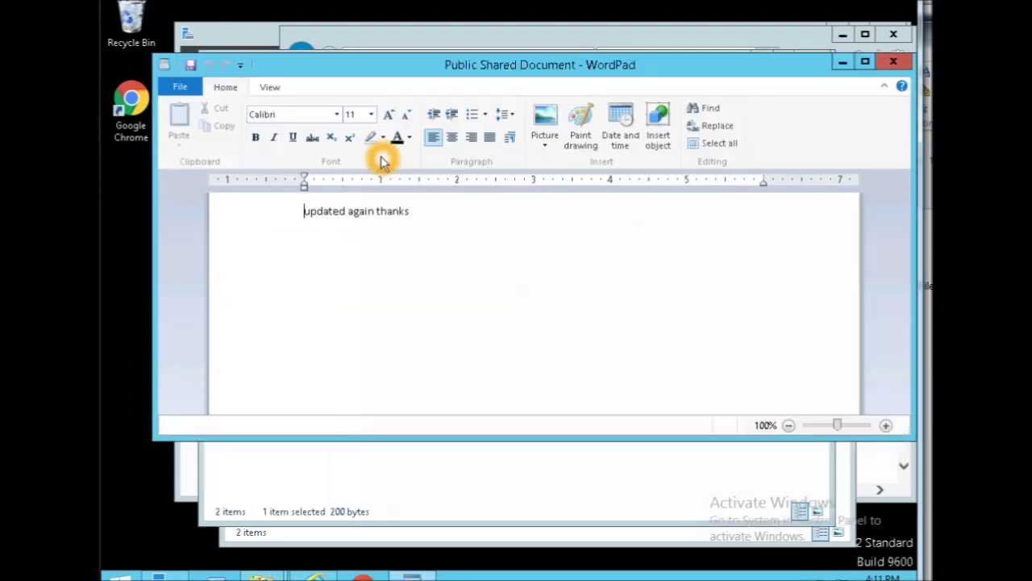
click(431, 212)
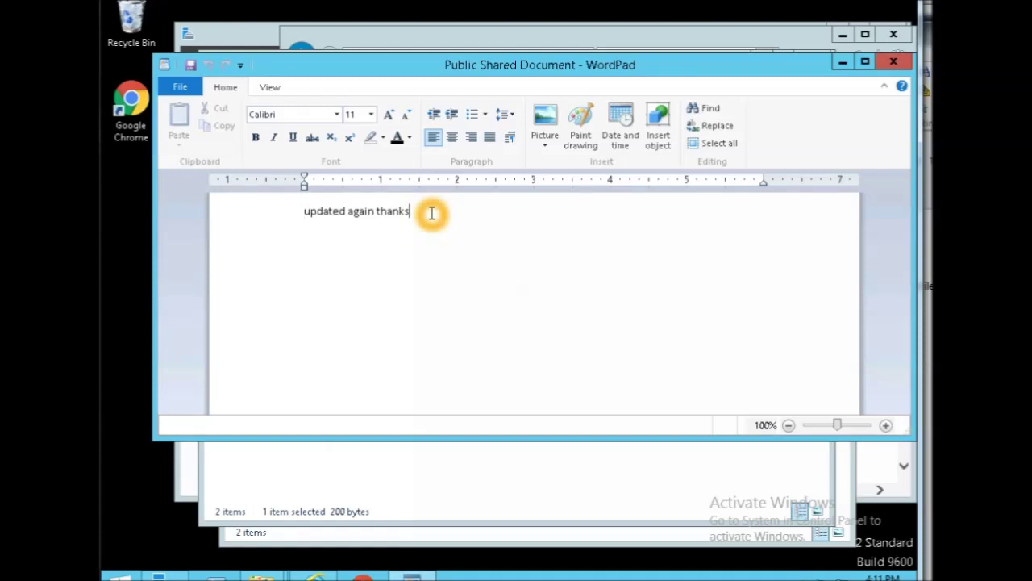
text(r)
text(o thanks)
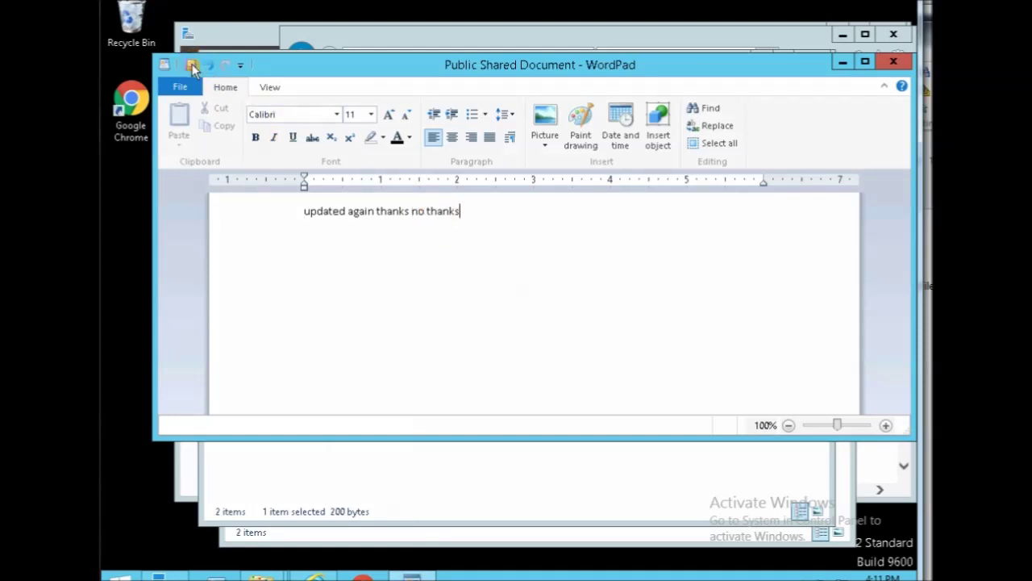
click(190, 65)
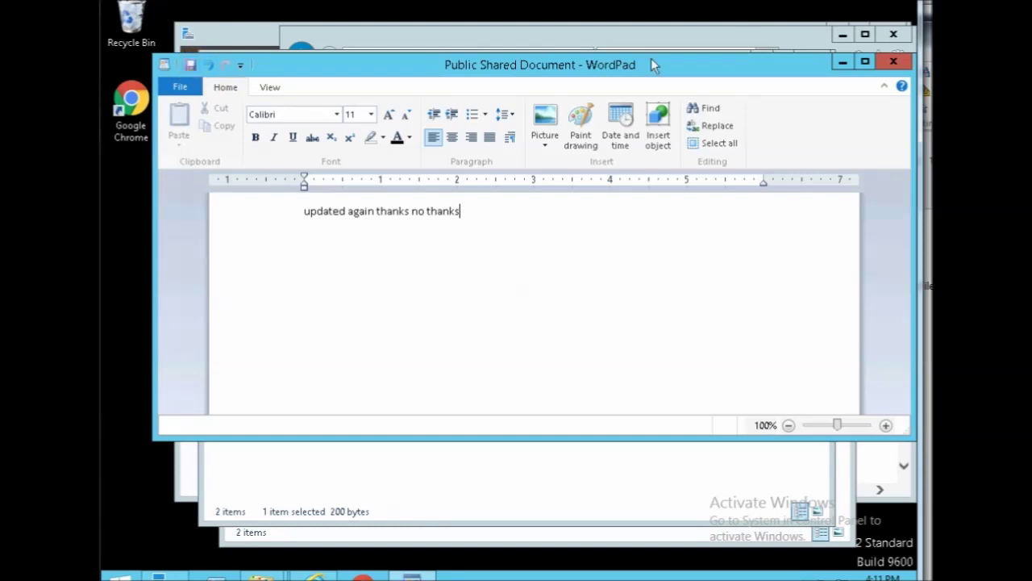
click(887, 62)
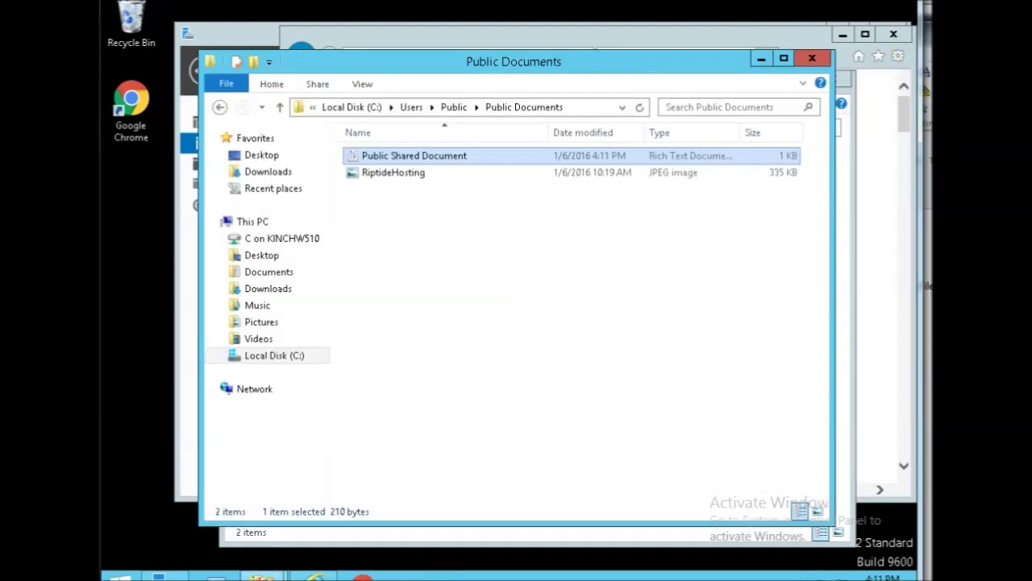
- Switch back to the nested remote session, open Public Shared Document to check the edited text, and close it
mouse_move(266, 574)
click(392, 565)
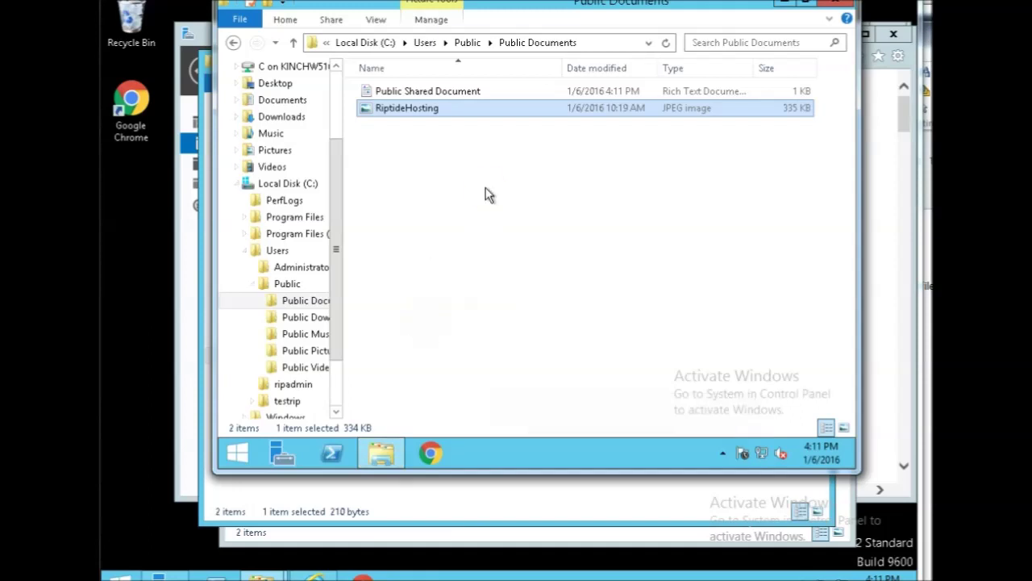
double_click(435, 90)
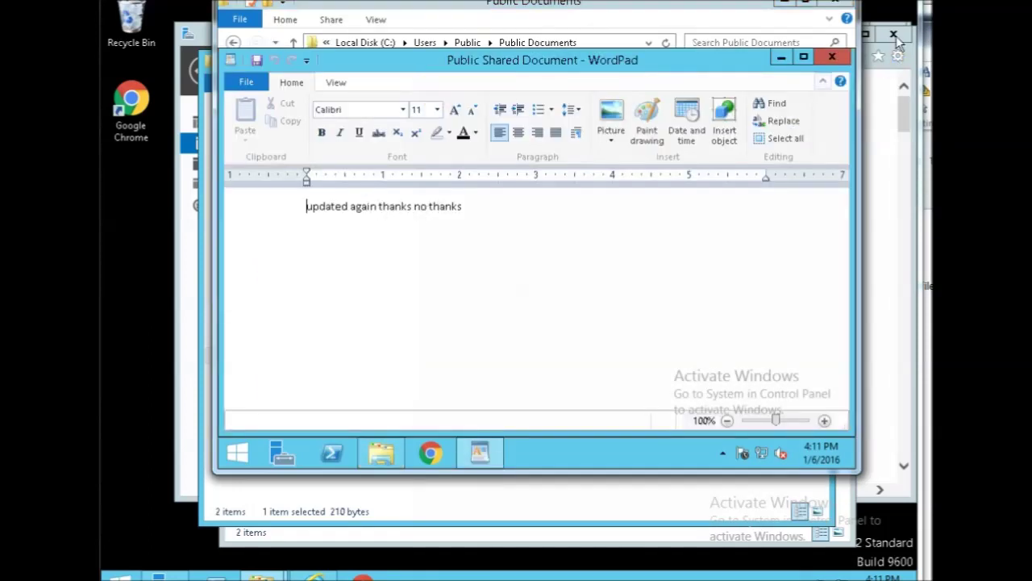
click(831, 57)
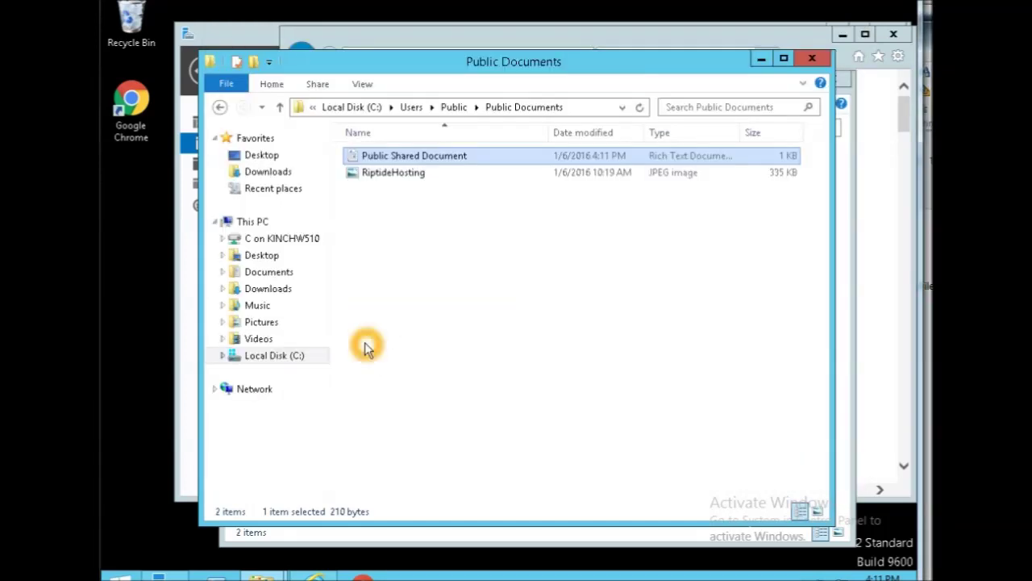
- Expand the redirected local C drive in the administrator session's folder tree and look through its folders
click(288, 241)
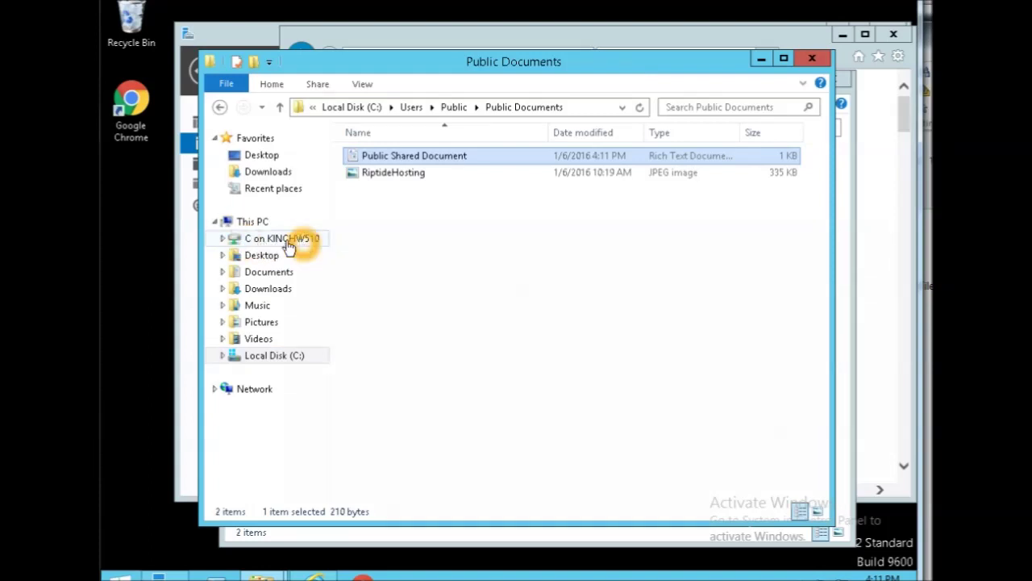
click(225, 241)
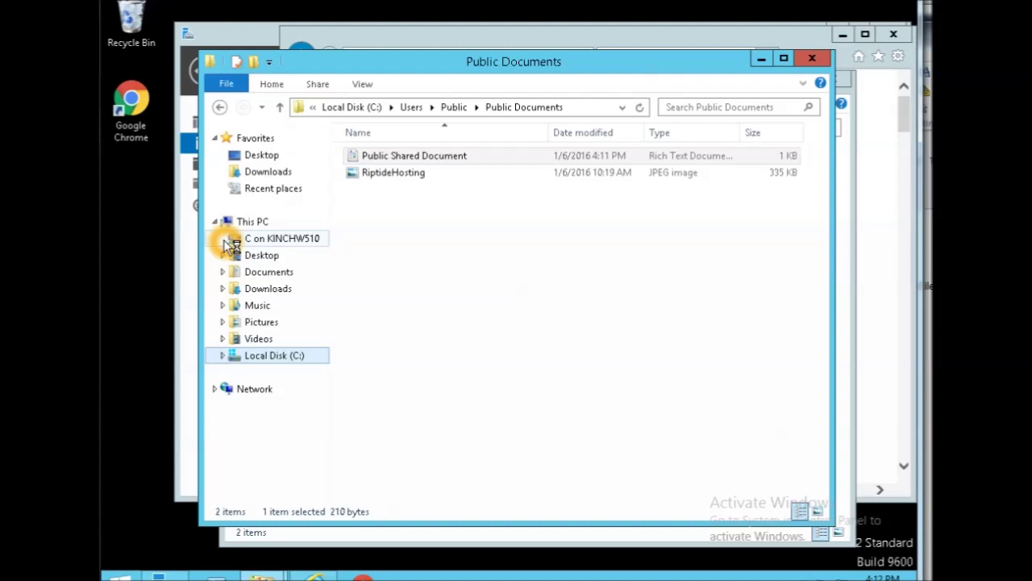
click(230, 244)
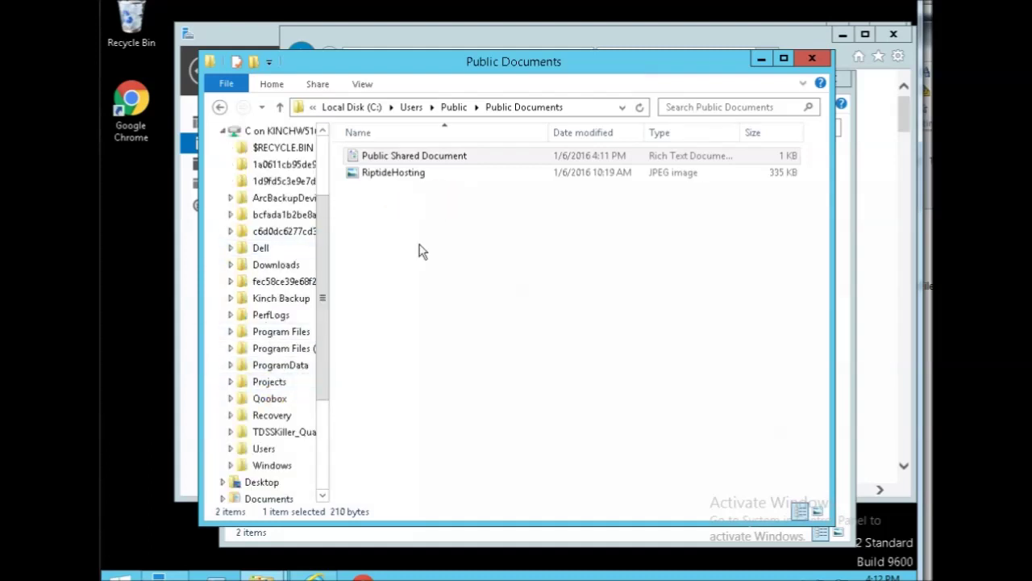
scroll(323, 339, down, 2)
scroll(330, 404, down, 1)
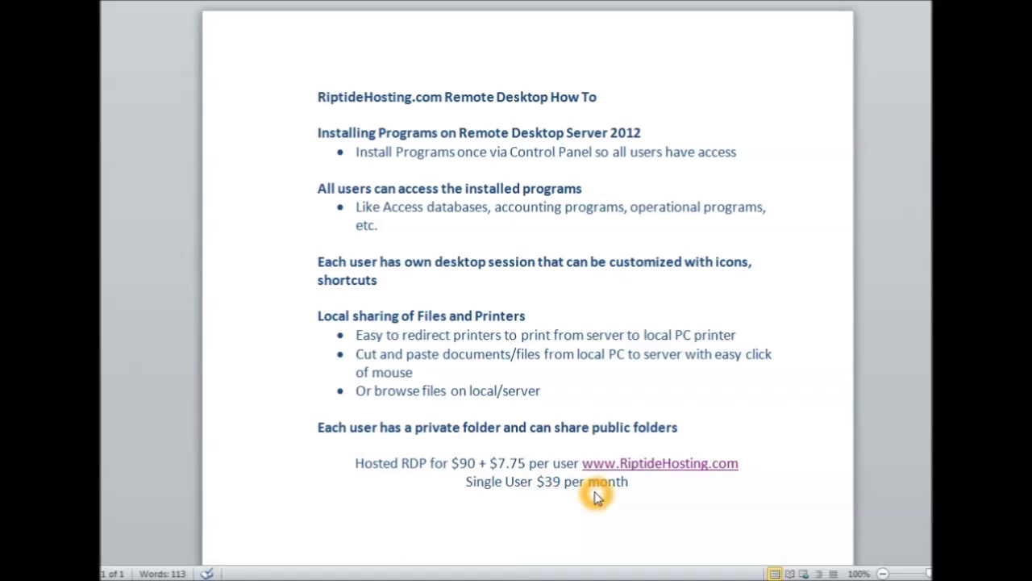
- Switch to the Internet Explorer window showing the RiptideHosting.com Dedicated Server Hosting pricing page
key(alt+Tab)
key(alt+Tab)
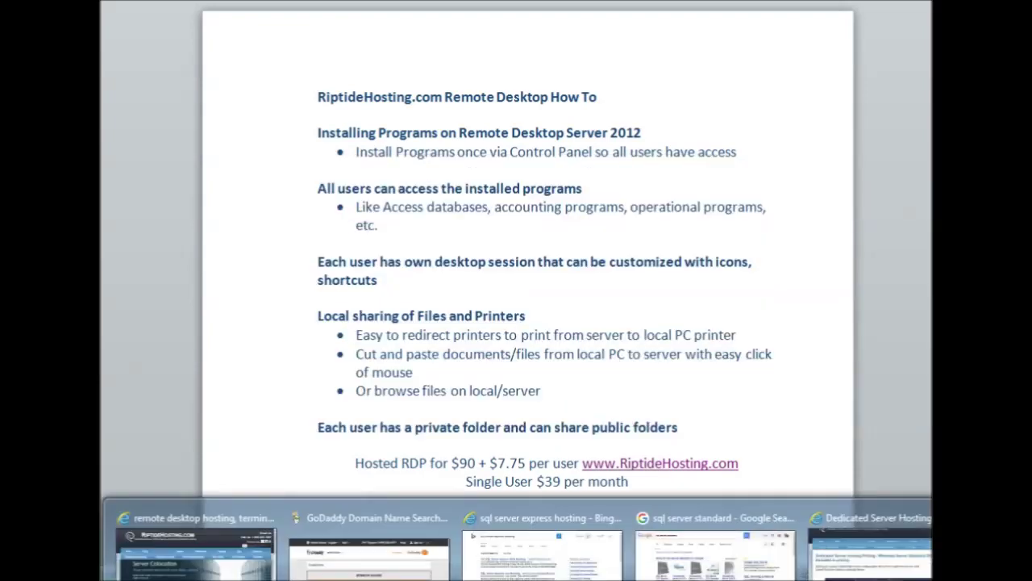
click(871, 528)
click(577, 343)
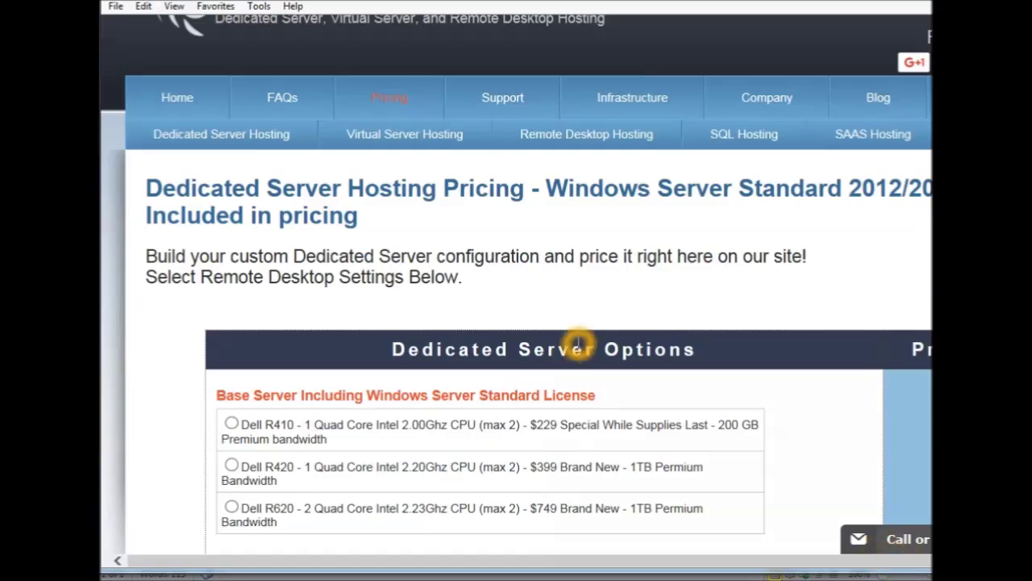
- Go to the Remote Desktop Hosting page and open the online pricing calculator for a Virtual Remote Desktop Server
scroll(577, 345, up, 2)
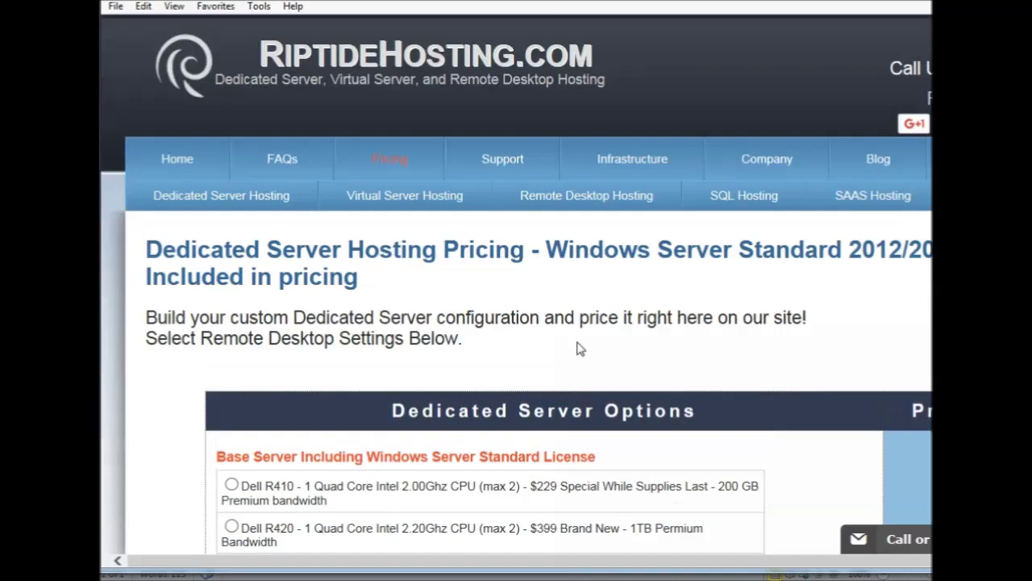
click(597, 204)
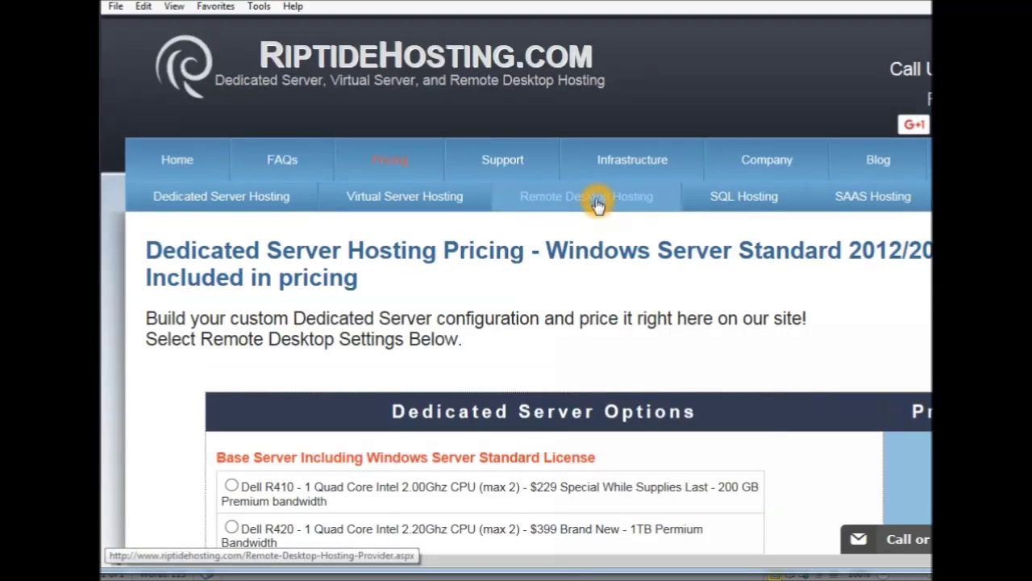
click(552, 203)
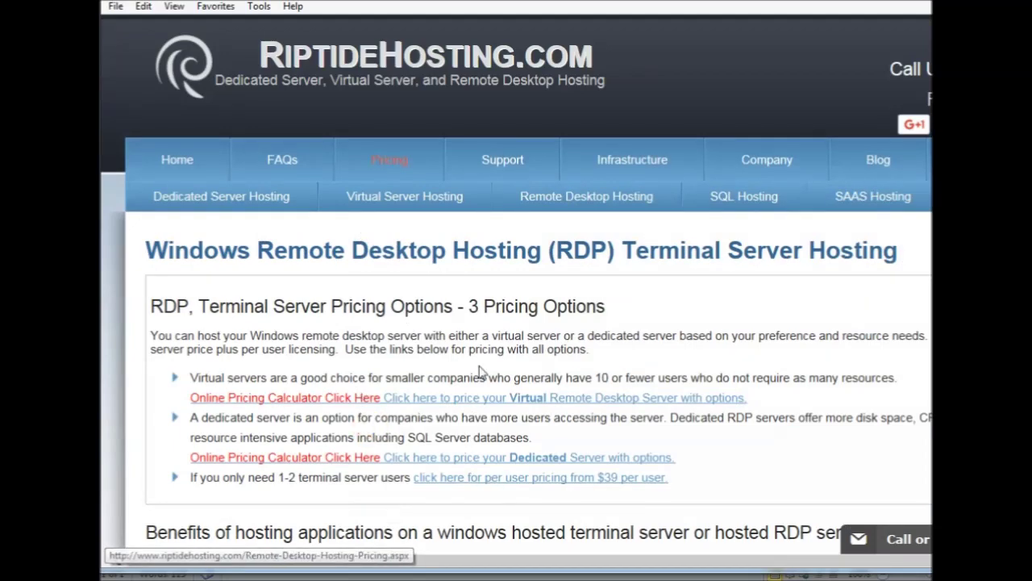
click(487, 481)
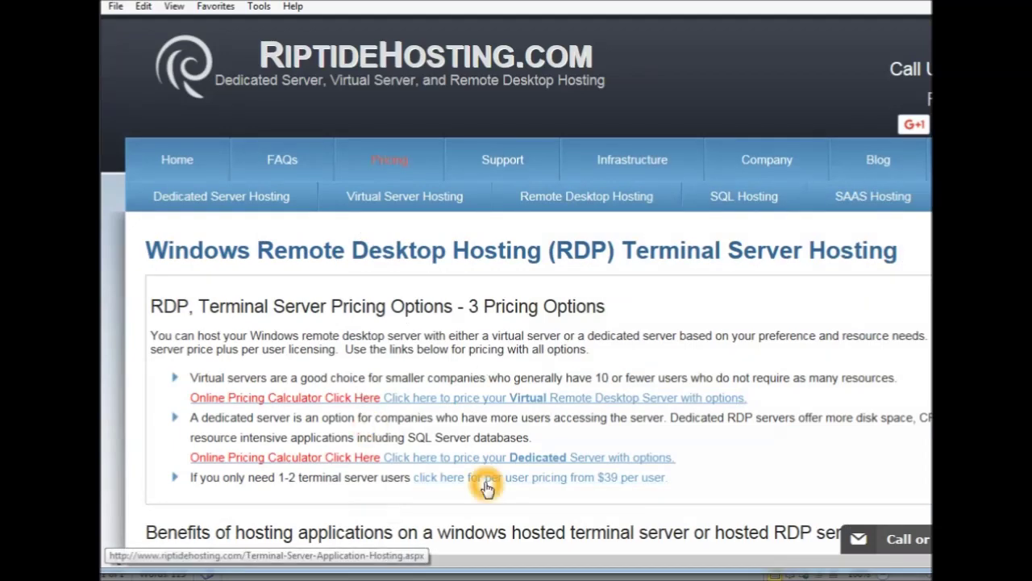
click(470, 400)
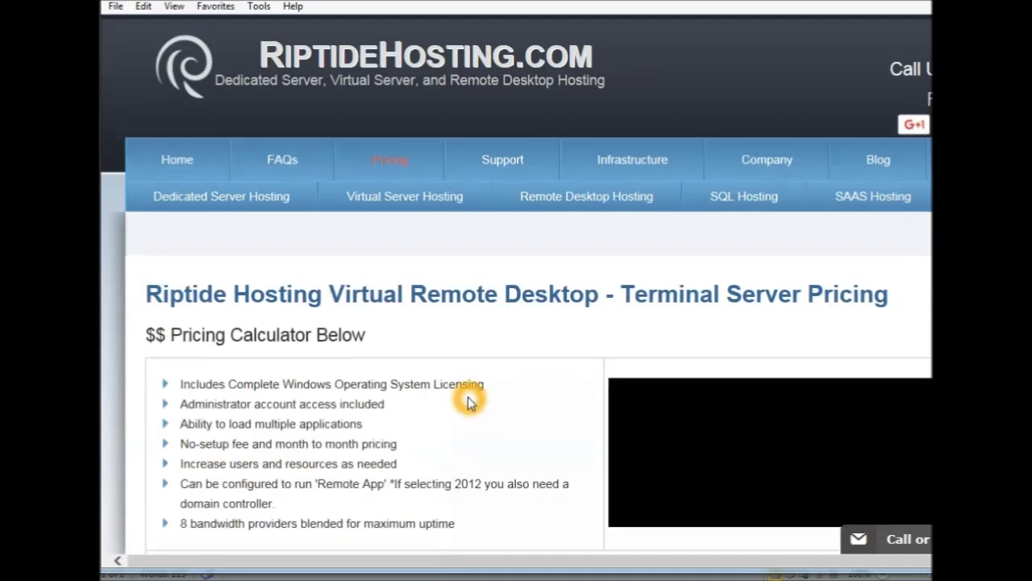
- Configure the virtual remote desktop server with 4 CPUs and 4GB RAM in the Server Options
scroll(470, 401, down, 7)
scroll(470, 401, down, 2)
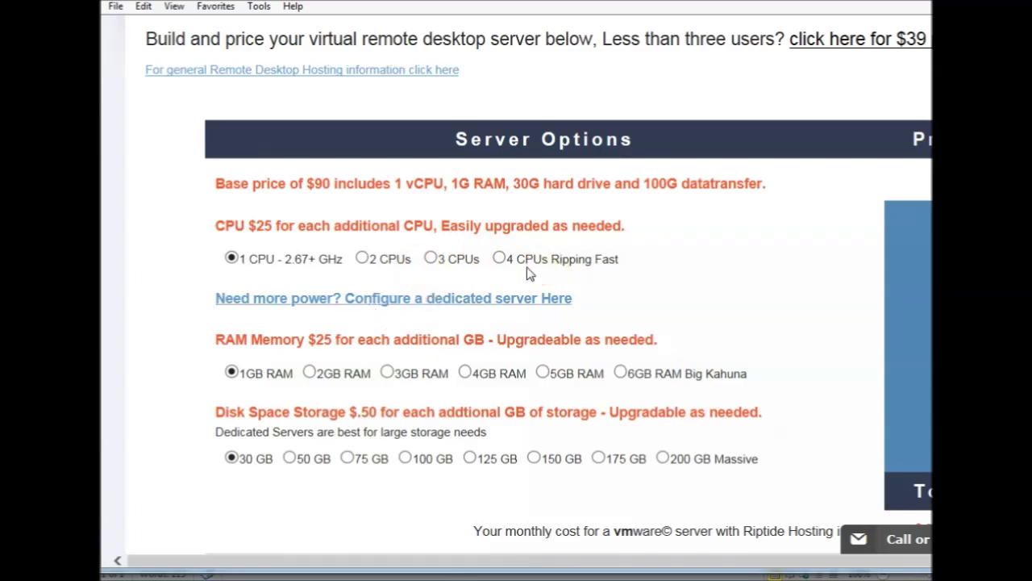
click(500, 259)
click(465, 372)
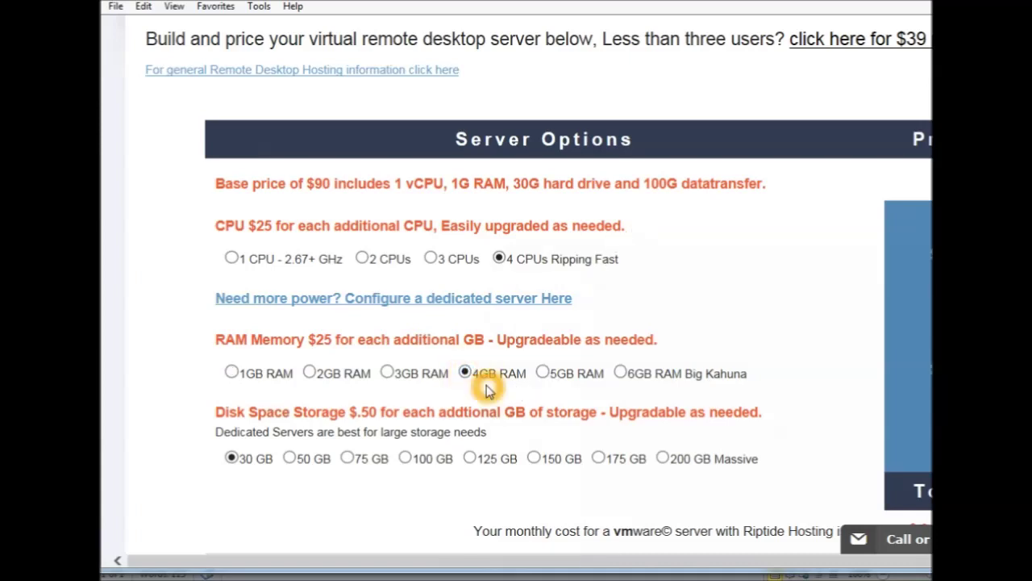
- Select Remote Desktop Server Windows 2008 R2 as the operating system in the Software Options and set the user count to 4
scroll(812, 434, down, 1)
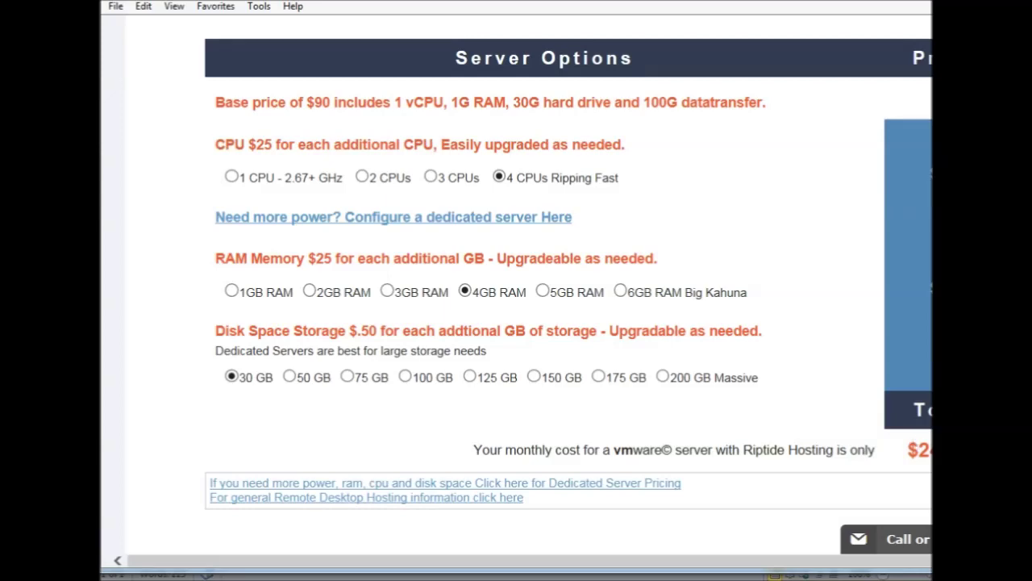
scroll(568, 323, down, 6)
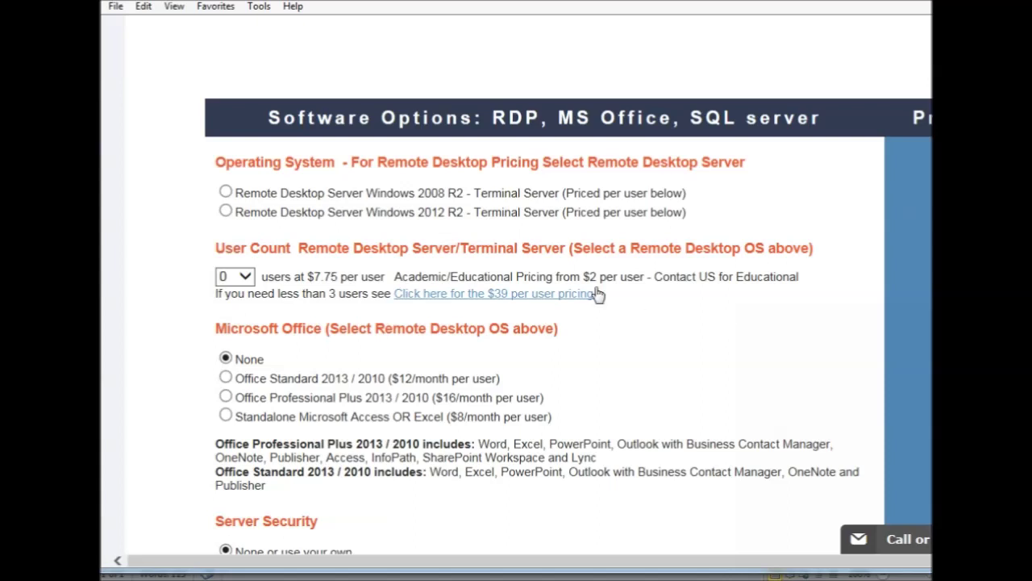
click(225, 192)
click(246, 279)
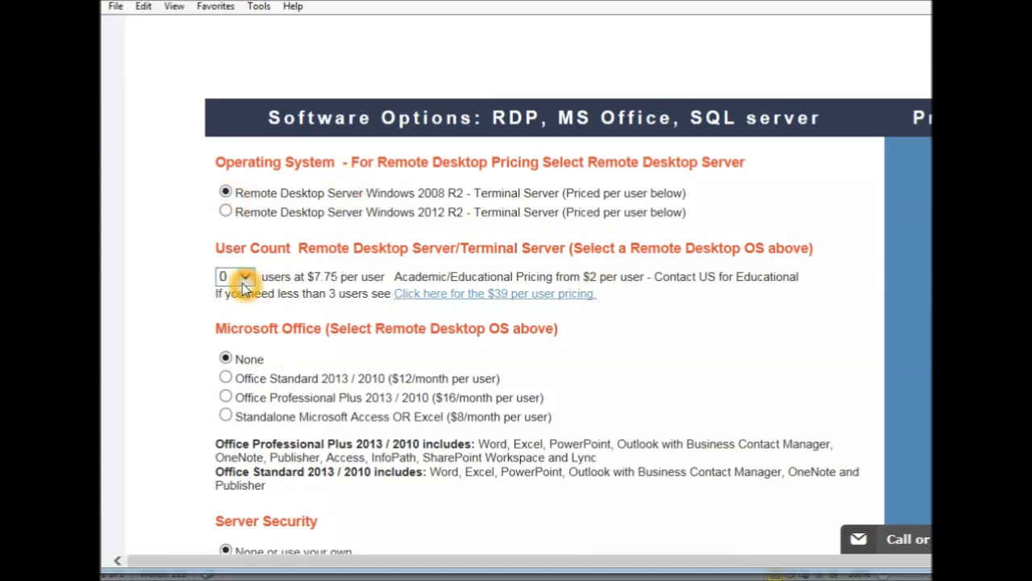
click(244, 279)
click(230, 241)
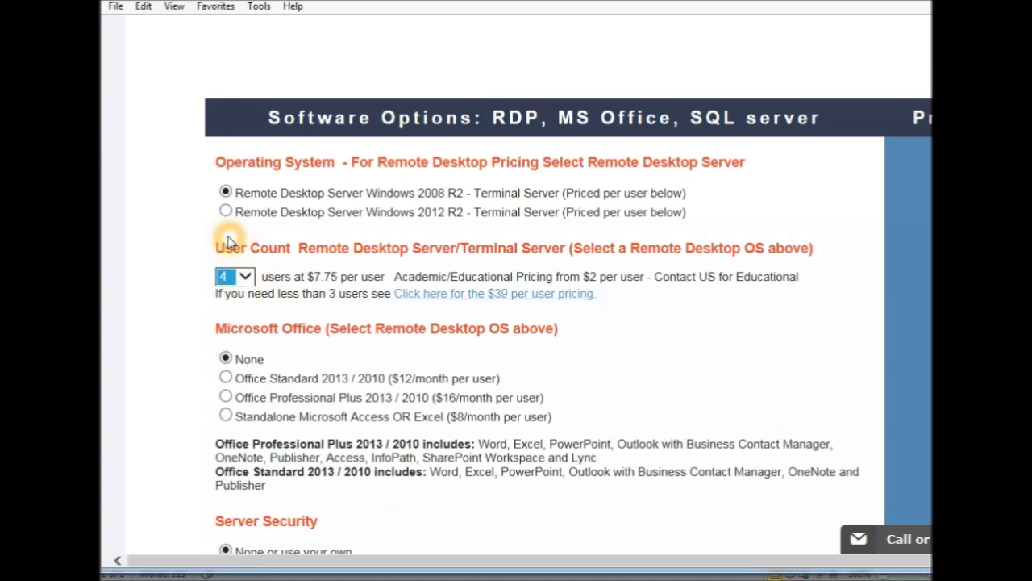
- Add Office Standard 2013 / 2010 and look over the security, backup and SQL Server options
click(557, 405)
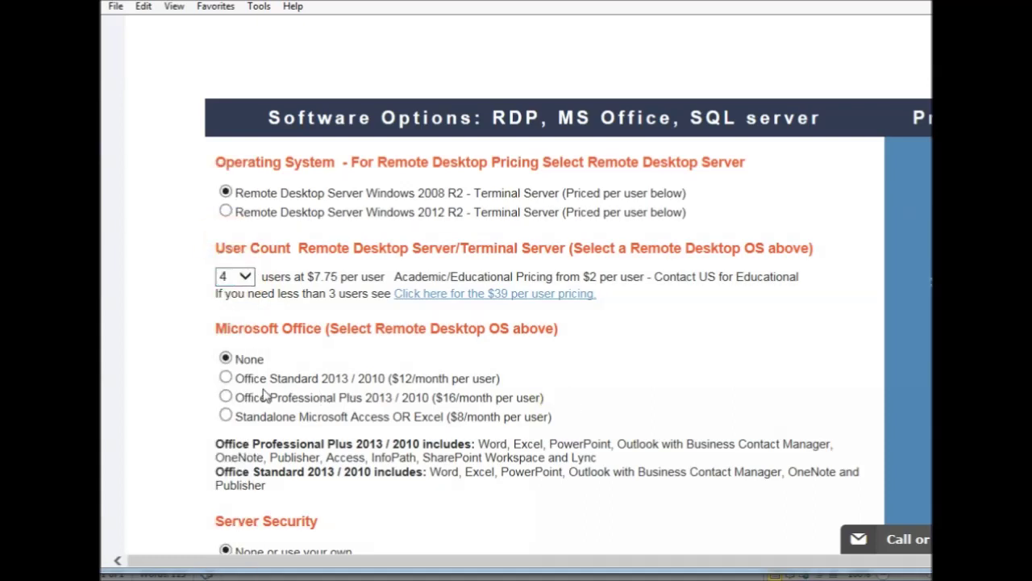
click(226, 378)
scroll(545, 323, down, 4)
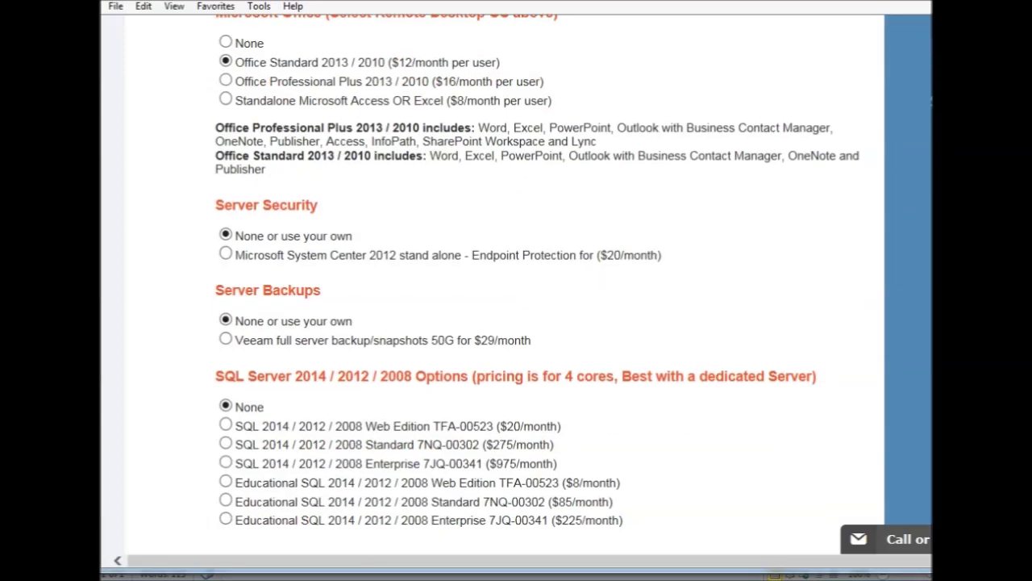
- Open the Dedicated Server Pricing page from the virtual server calculator and look through its server, operating system and Office options
scroll(686, 488, up, 8)
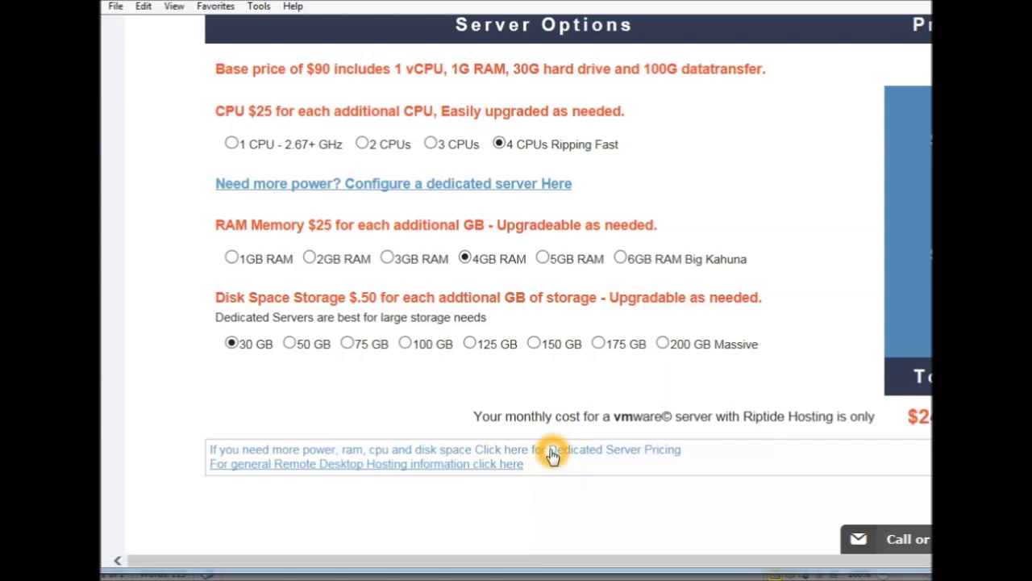
click(552, 455)
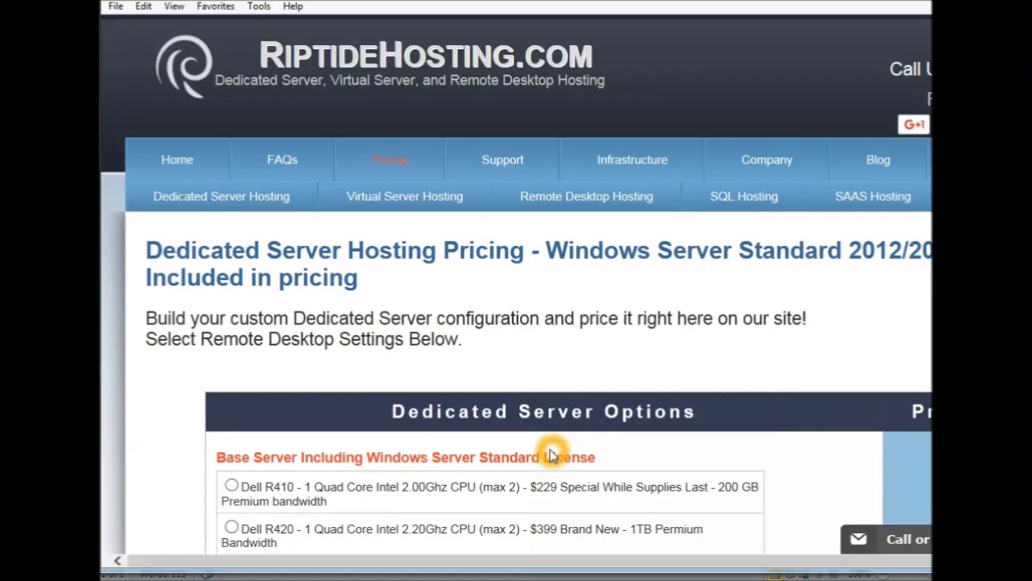
scroll(552, 451, down, 2)
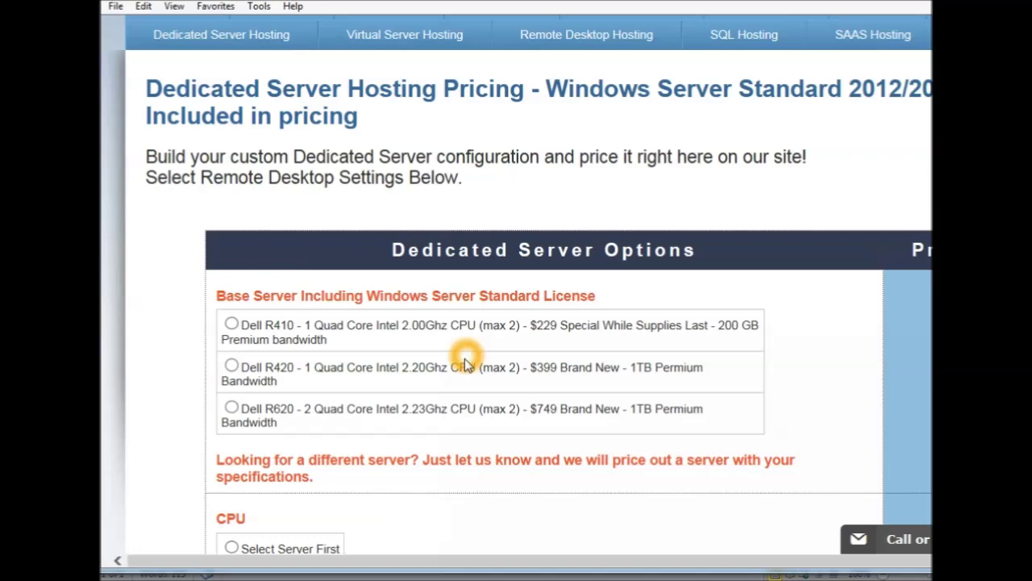
scroll(464, 358, down, 10)
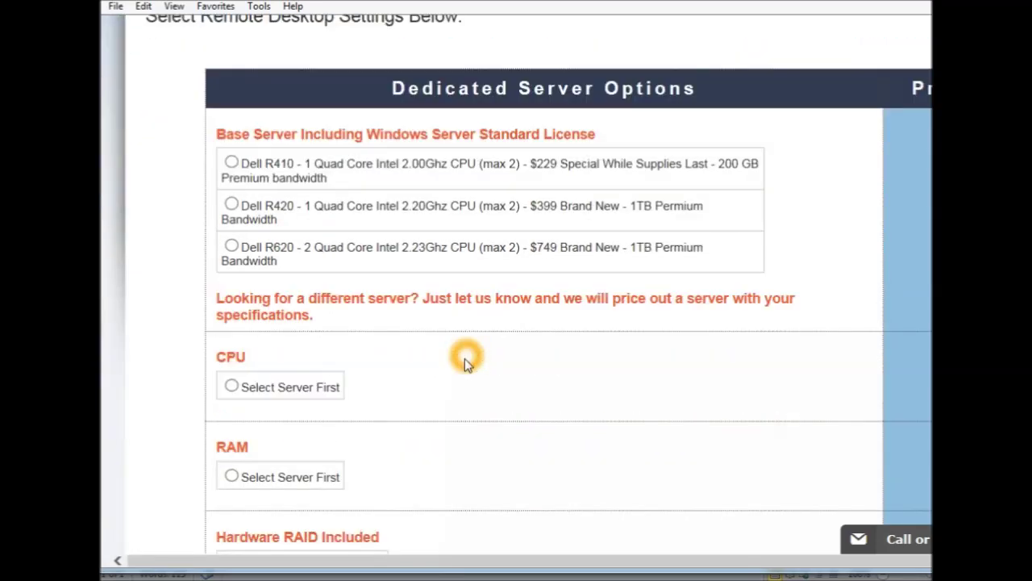
scroll(465, 363, down, 7)
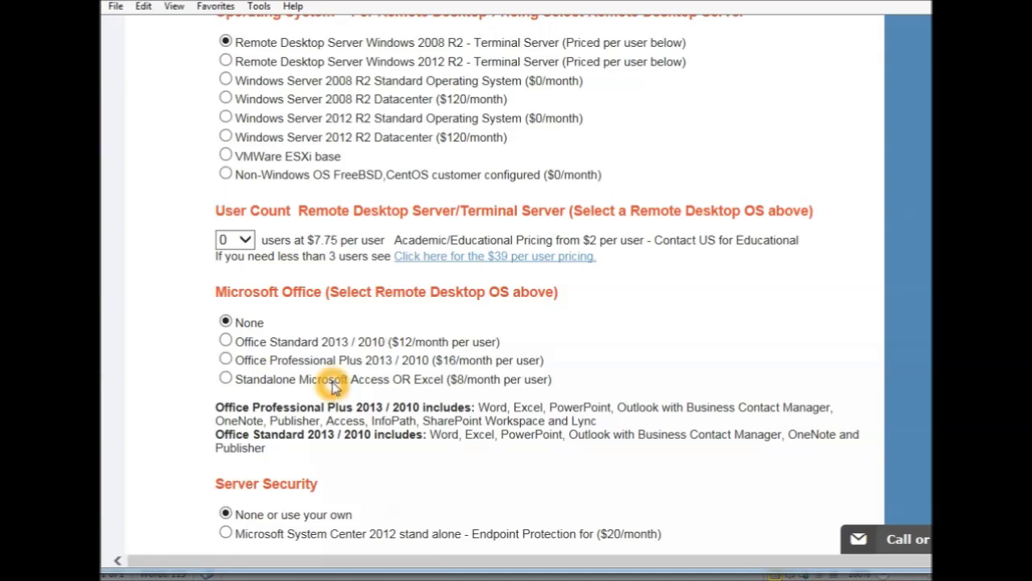
scroll(428, 438, up, 15)
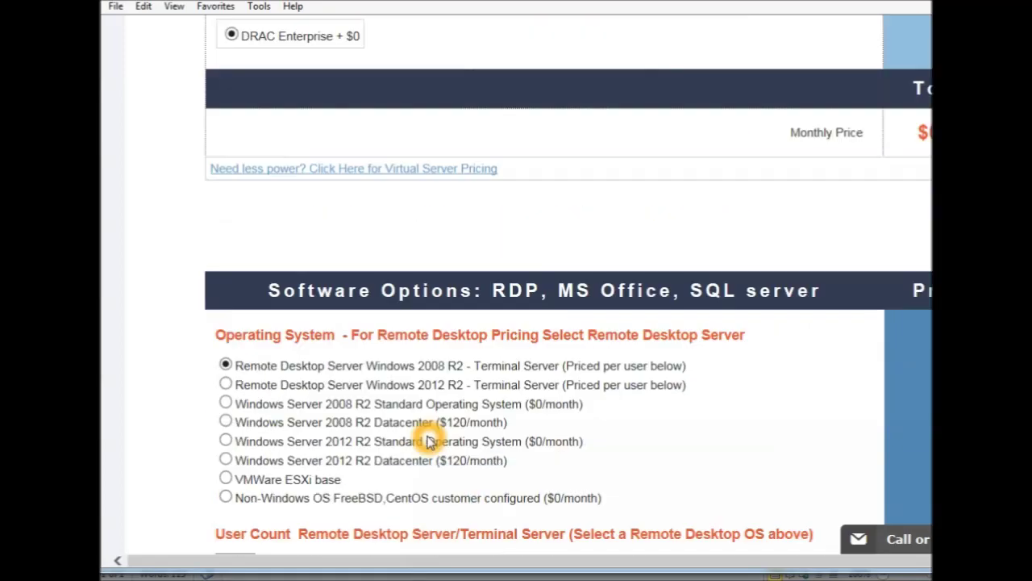